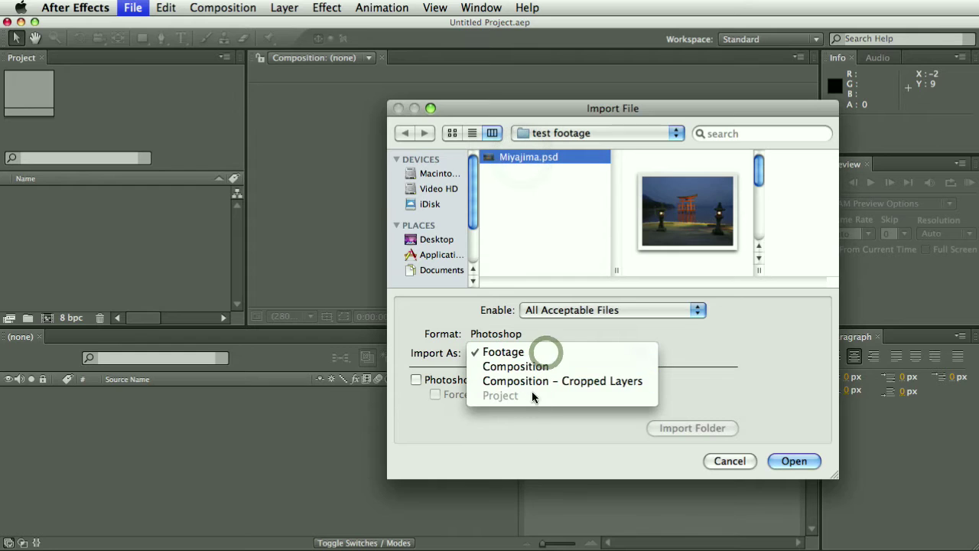
# Import Miyajima.psd as Composition - Cropped Layers and open the resulting Miyajima composition
pyautogui.click(550, 381)
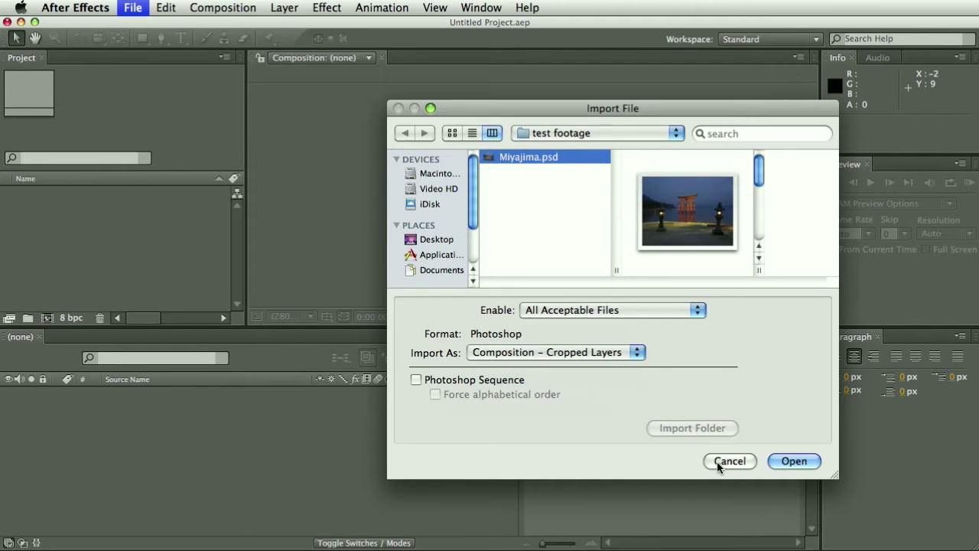
pyautogui.click(794, 460)
pyautogui.click(708, 489)
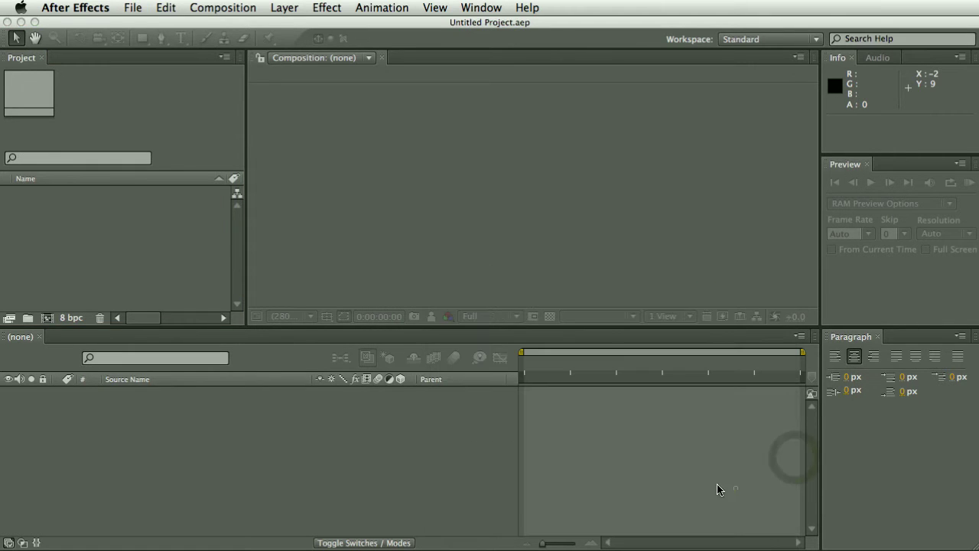
pyautogui.doubleClick(21, 196)
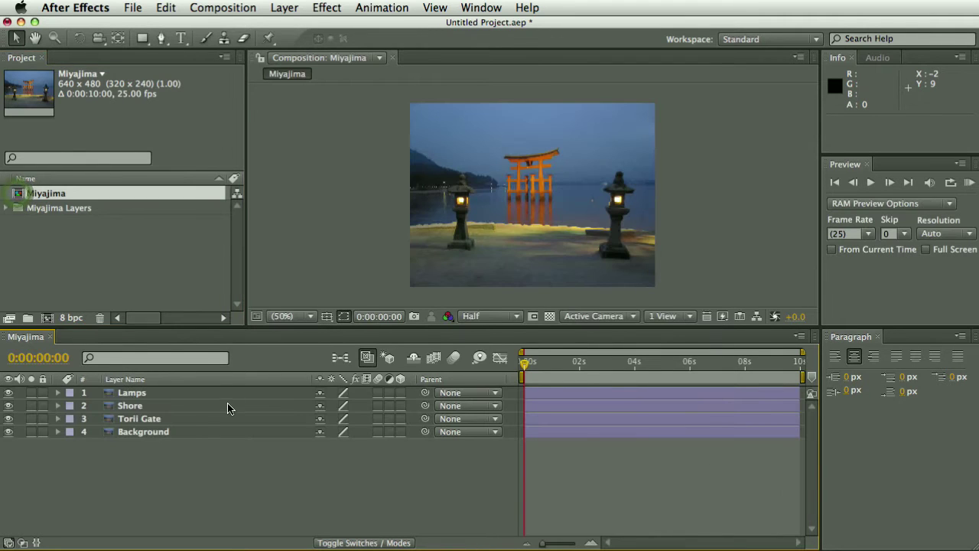
# Examine the Lamps, Shore and Torii Gate layers by isolating and hiding them in turn, then show every layer again
pyautogui.click(136, 392)
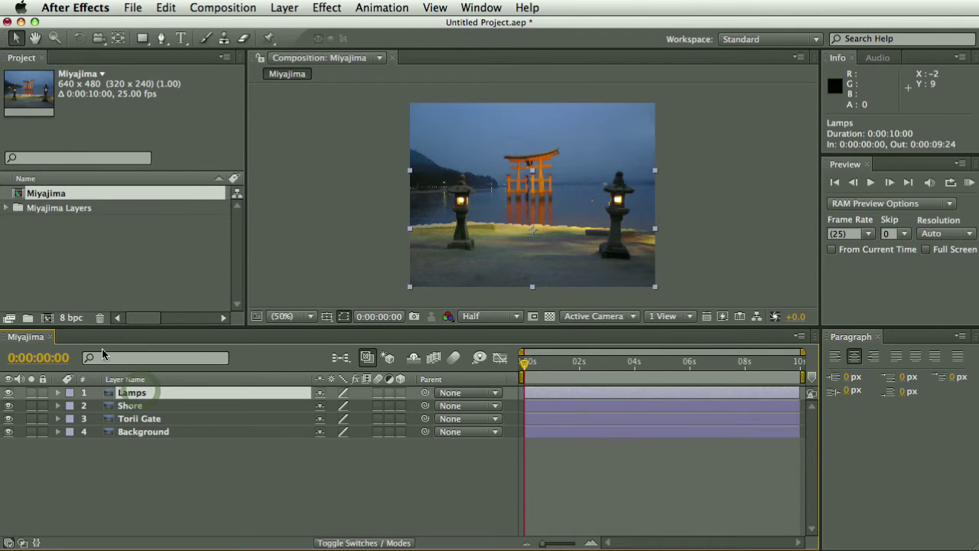
pyautogui.click(31, 394)
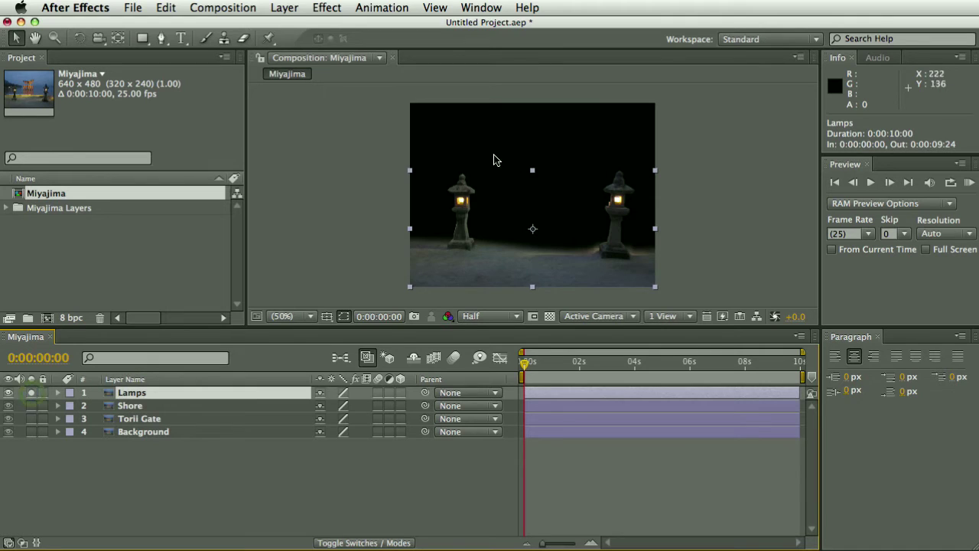
pyautogui.click(8, 394)
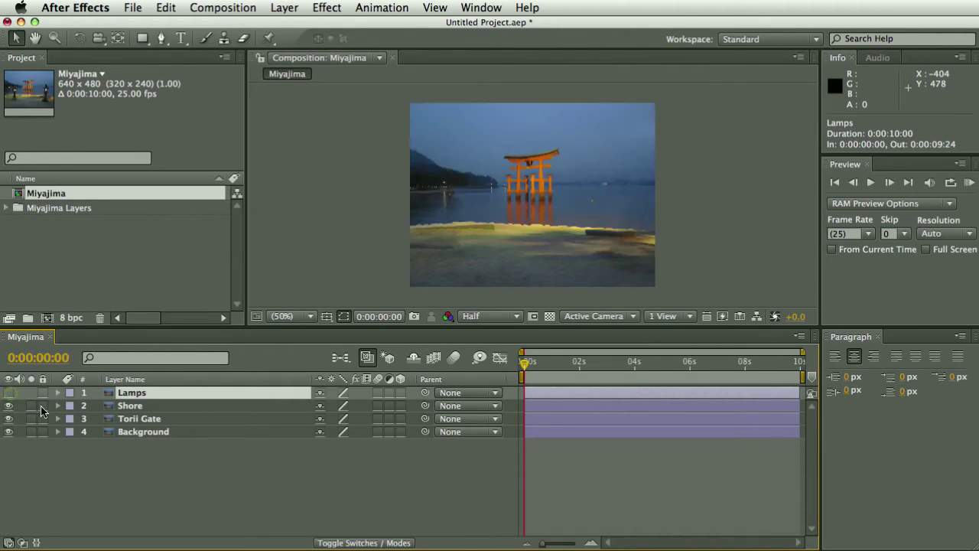
pyautogui.click(31, 406)
pyautogui.click(31, 405)
pyautogui.click(8, 405)
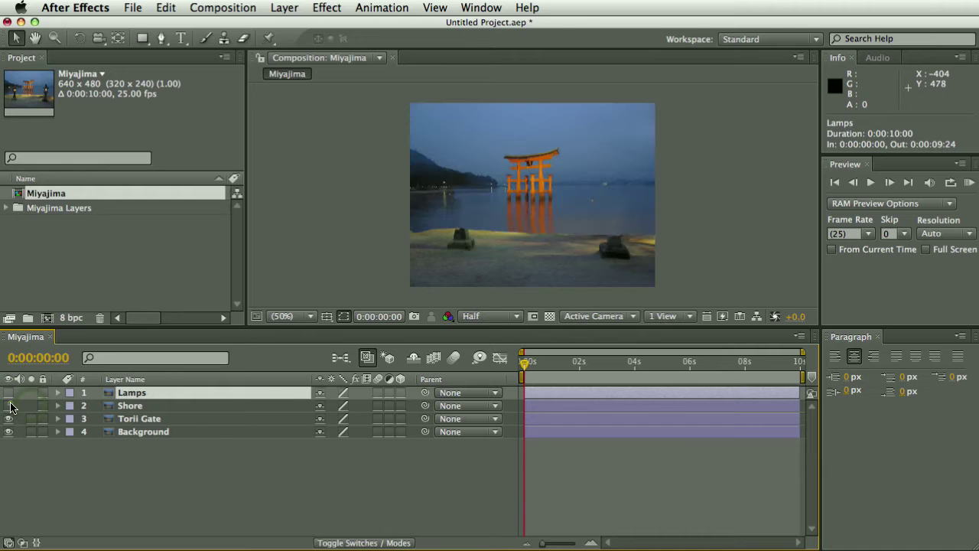
pyautogui.click(40, 419)
pyautogui.click(31, 419)
pyautogui.click(31, 419)
pyautogui.click(8, 418)
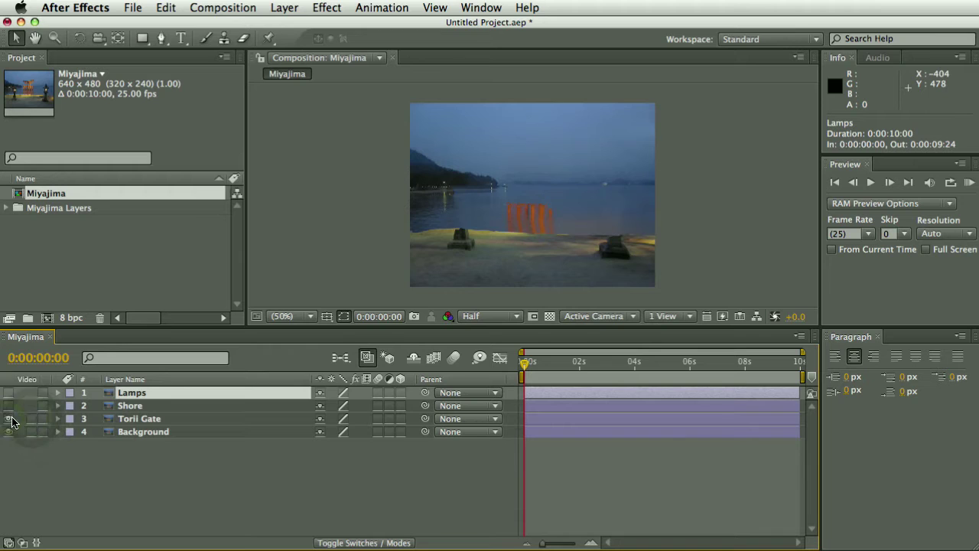
pyautogui.click(9, 419)
pyautogui.click(218, 498)
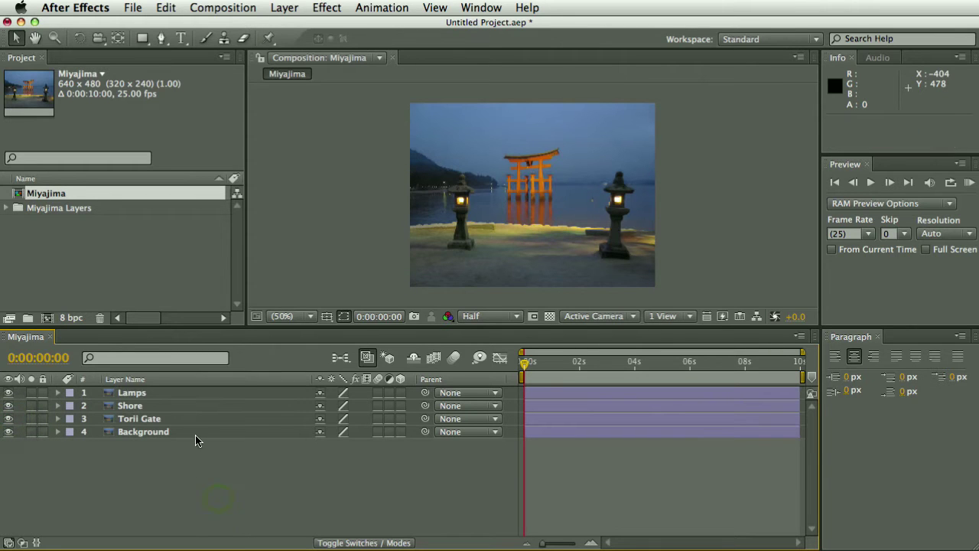
# Open the pt_Multiplane script panel and dock it alongside the Preview panel
pyautogui.click(466, 9)
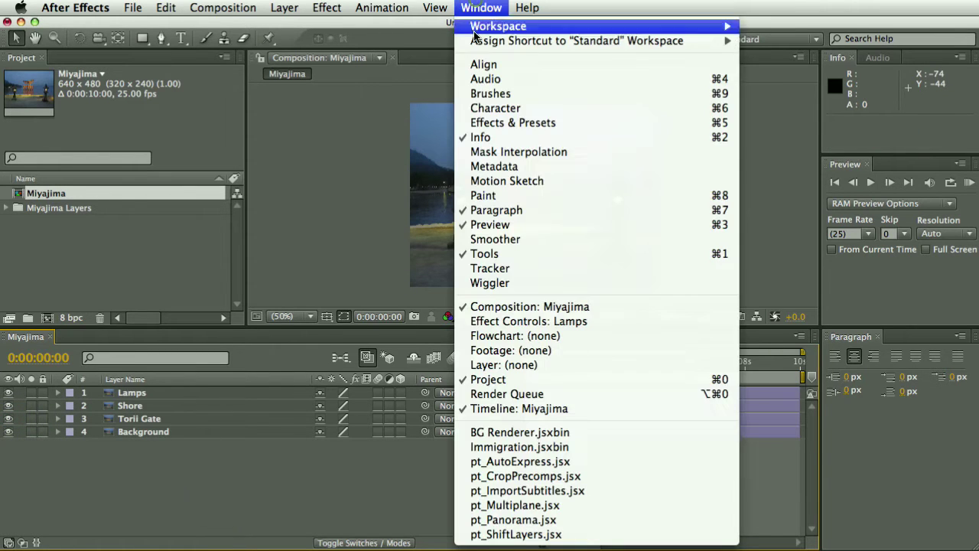
pyautogui.click(514, 507)
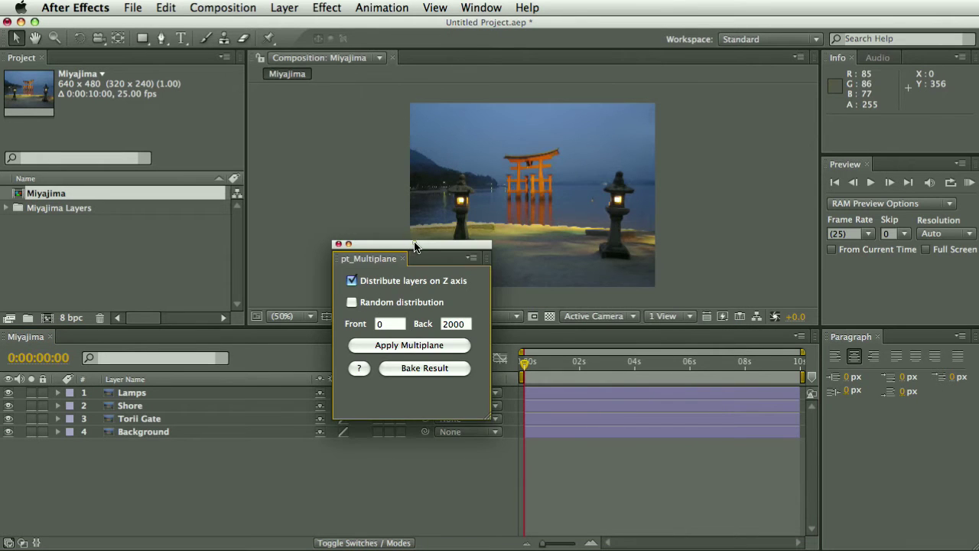
pyautogui.moveTo(411, 240); pyautogui.dragTo(343, 188)
pyautogui.moveTo(308, 234); pyautogui.dragTo(890, 244)
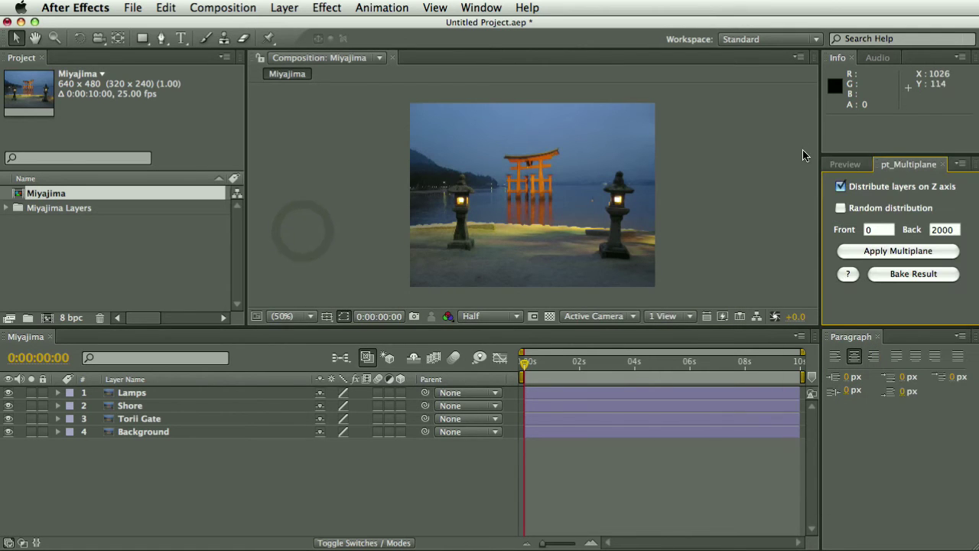
# Read the pt_Multiplane help instructions and close them
pyautogui.click(847, 275)
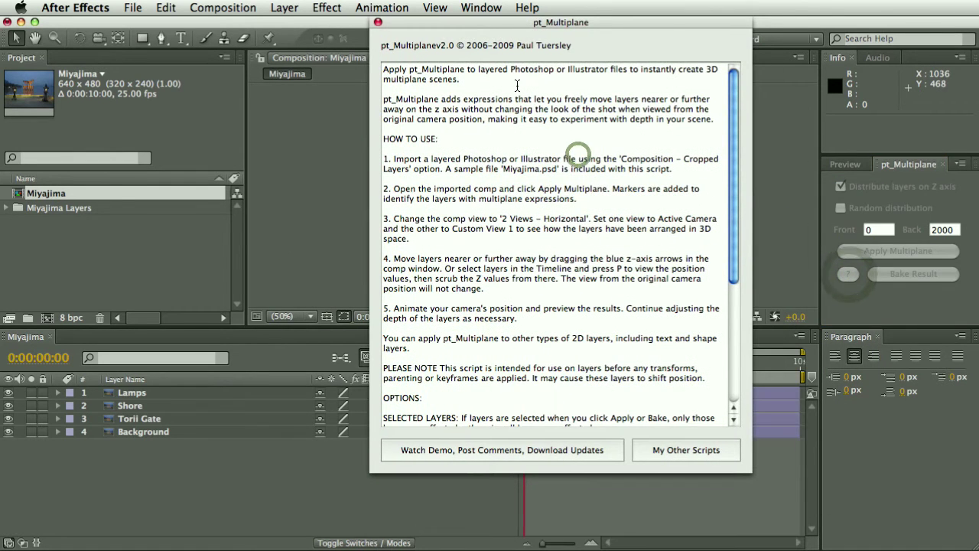
pyautogui.moveTo(736, 233)
pyautogui.mouseDown()
pyautogui.moveTo(736, 348)
pyautogui.moveTo(736, 237)
pyautogui.mouseUp()
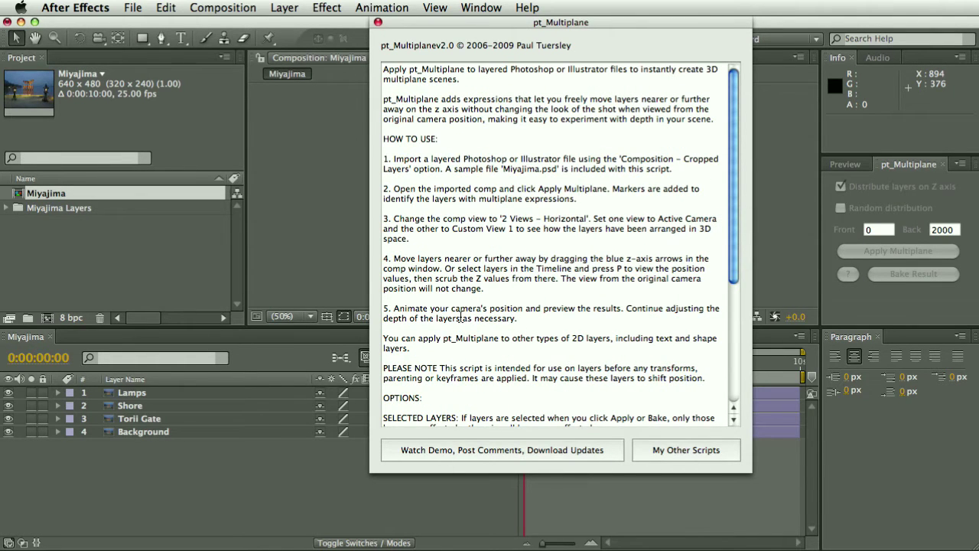
pyautogui.click(375, 22)
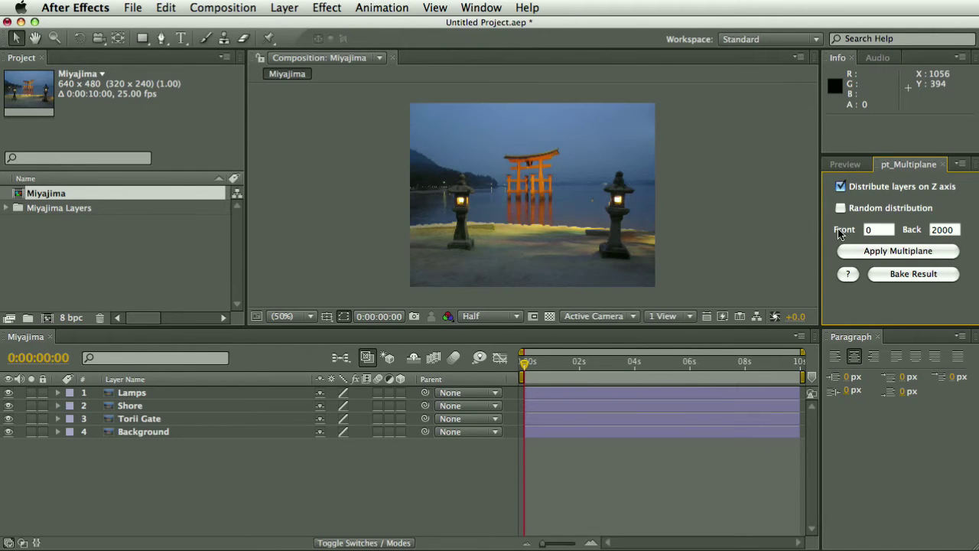
# Apply Multiplane to all layers with none selected, distributing them on the Z axis from Front 0 to Back 2000
pyautogui.click(149, 393)
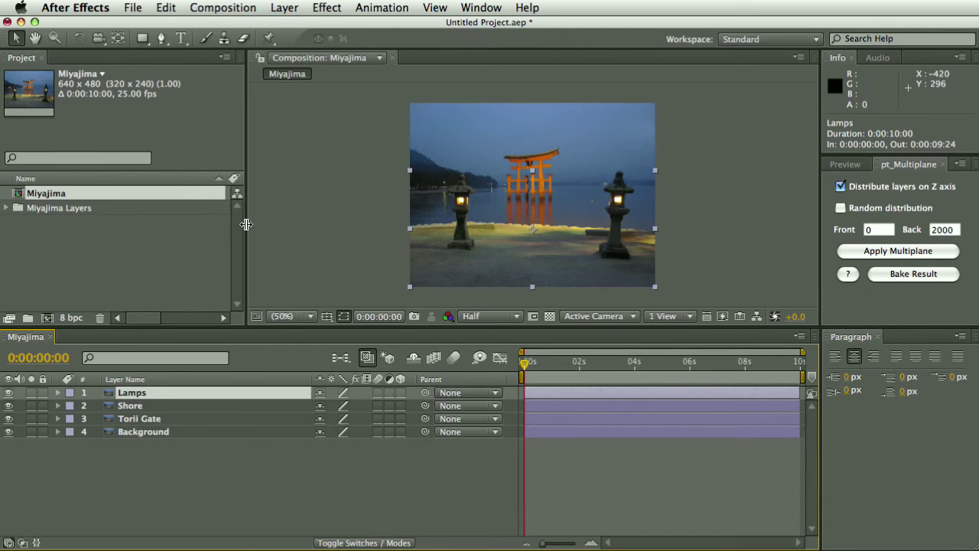
pyautogui.click(259, 499)
pyautogui.click(898, 250)
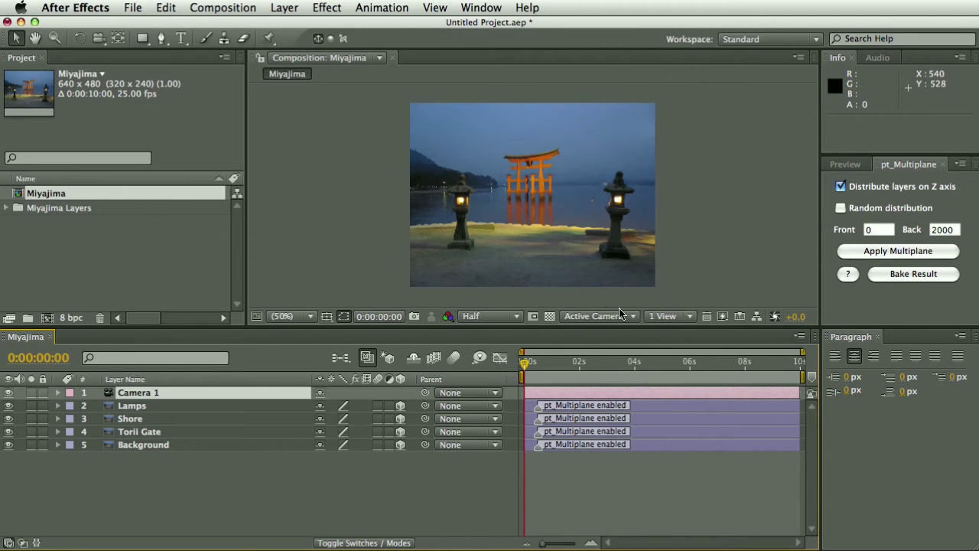
# Split the composition viewer into two horizontal views and switch the Top view to Custom View 1
pyautogui.click(666, 316)
pyautogui.click(668, 354)
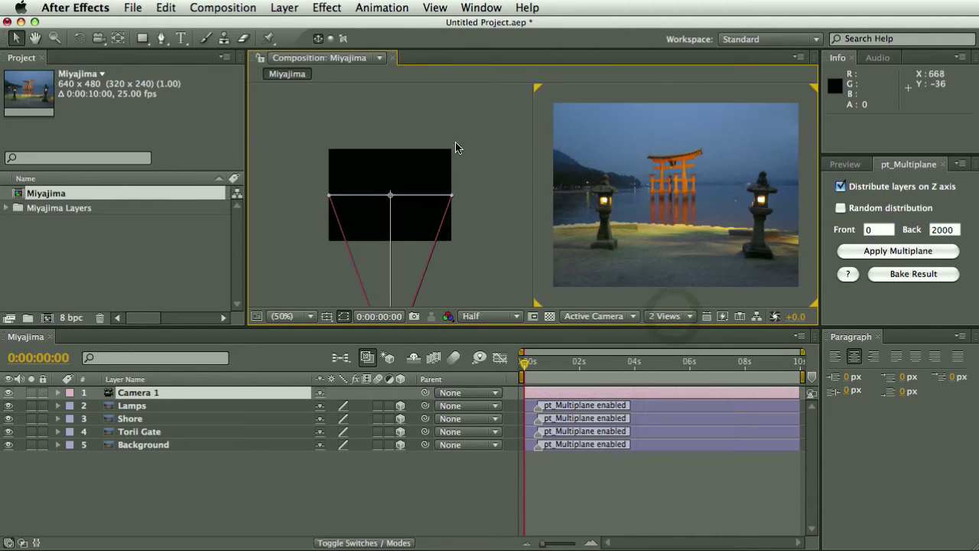
pyautogui.click(476, 109)
pyautogui.click(616, 316)
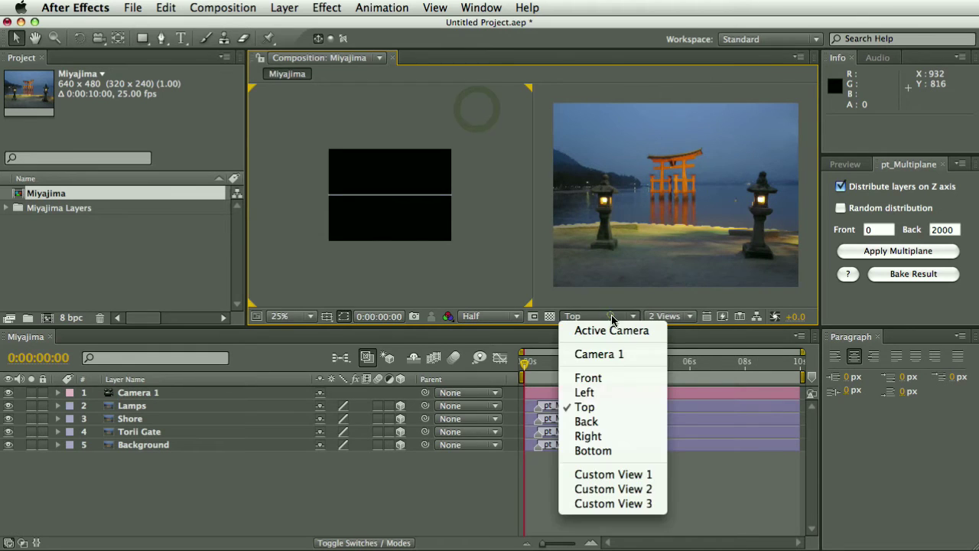
pyautogui.click(597, 472)
# Frame all layers in Custom View 1 and set that view's magnification to 50%
pyautogui.click(436, 7)
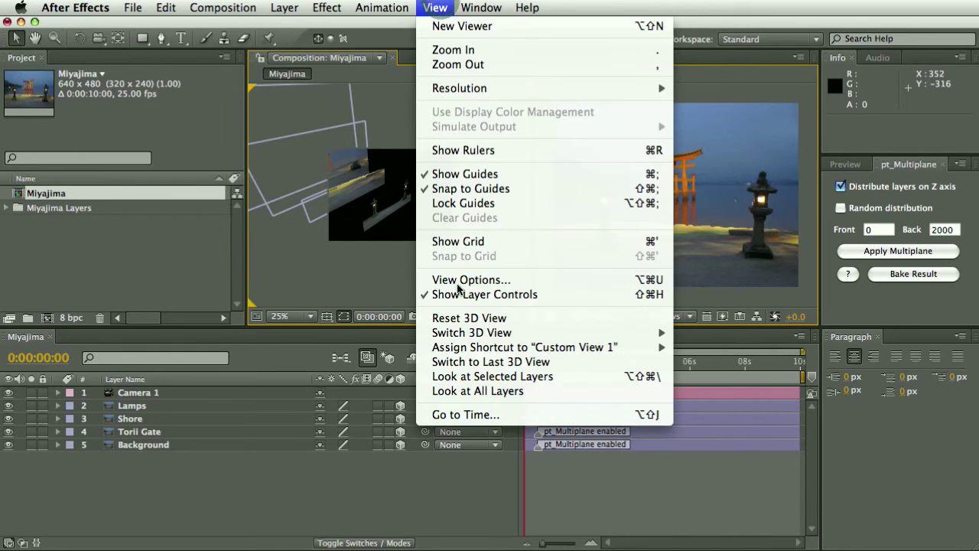
pyautogui.click(477, 391)
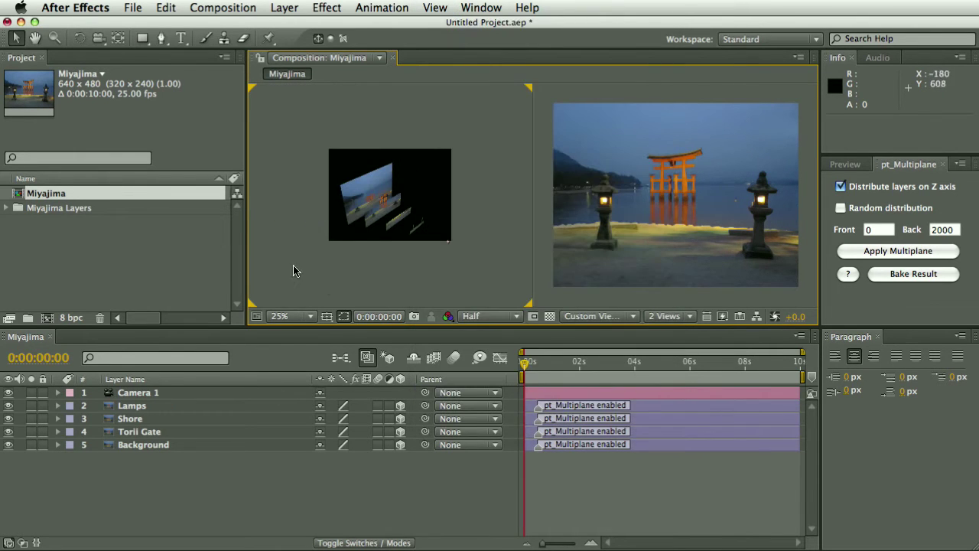
pyautogui.click(273, 316)
pyautogui.click(290, 452)
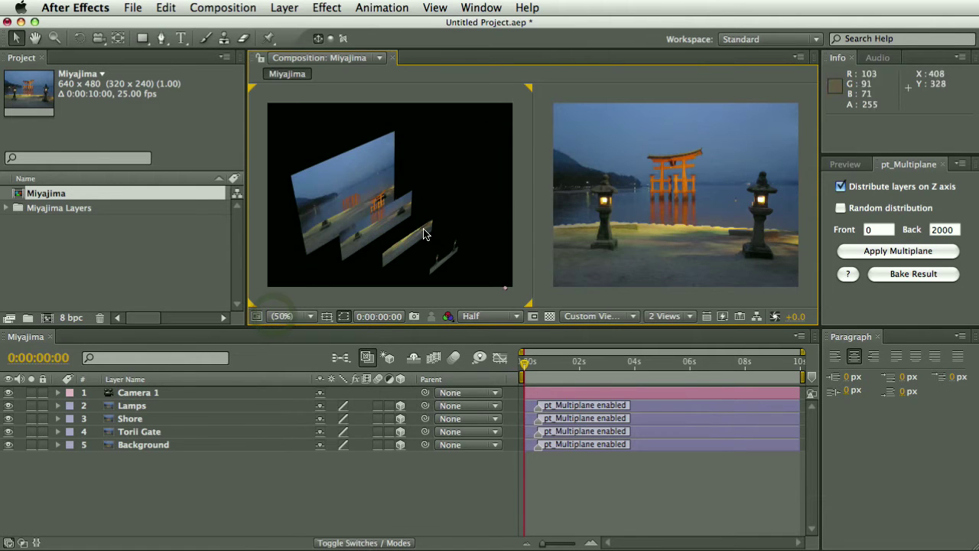
# Reveal the Position values of the Lamps, Shore, Torii Gate and Background layers to check their depth spacing
pyautogui.click(130, 407)
pyautogui.keyDown('shift'); pyautogui.click(147, 443); pyautogui.keyUp('shift')
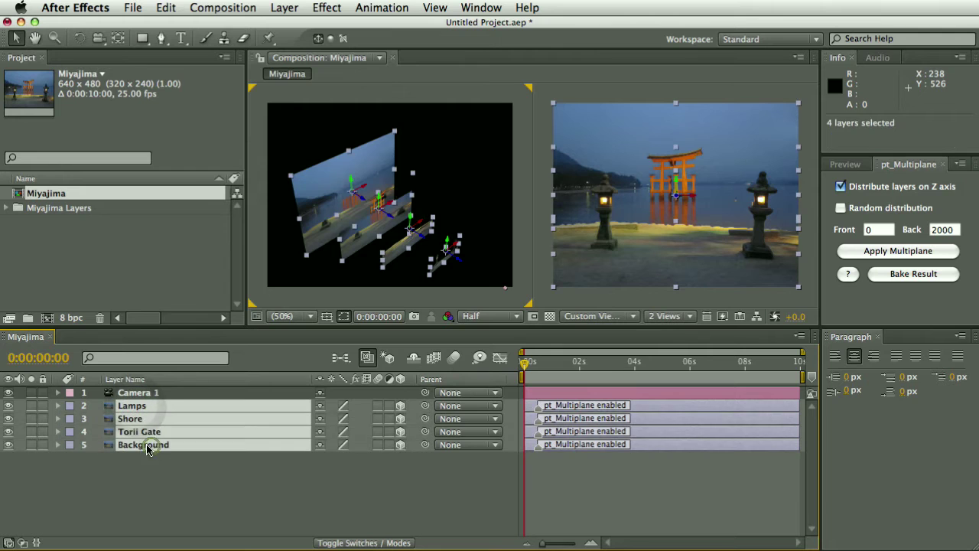
pyautogui.press('p')
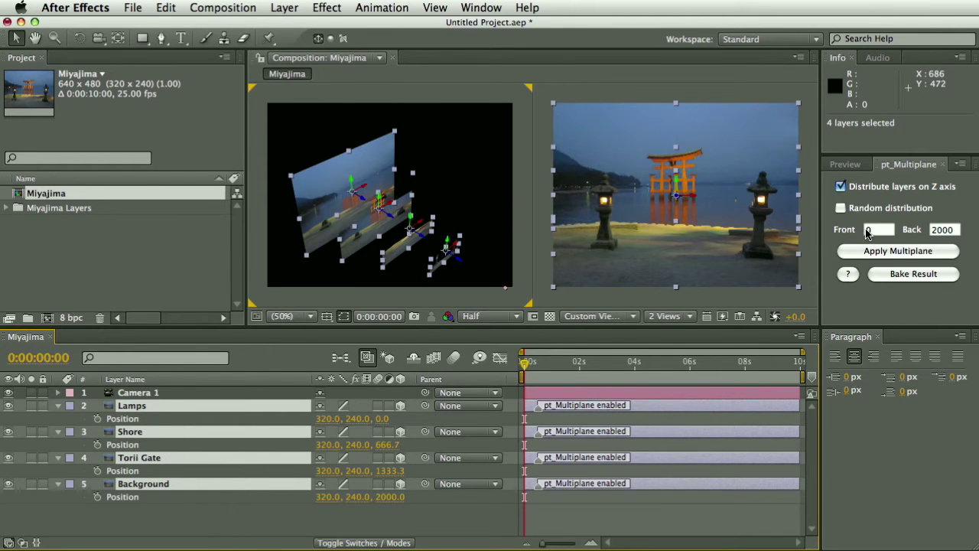
pyautogui.click(214, 538)
# Set Camera 1's auto-orientation to Off
pyautogui.click(138, 393)
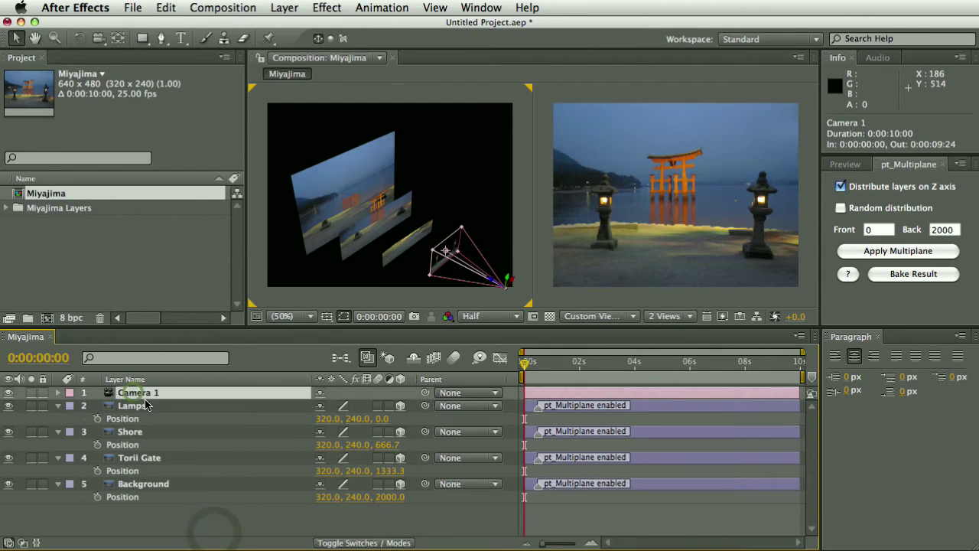
pyautogui.click(275, 7)
pyautogui.moveTo(339, 160)
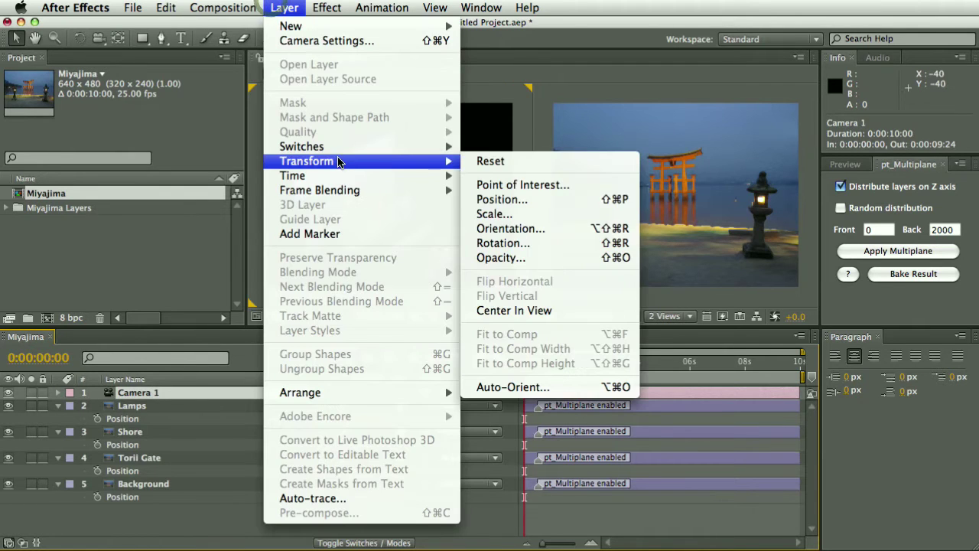
pyautogui.click(519, 389)
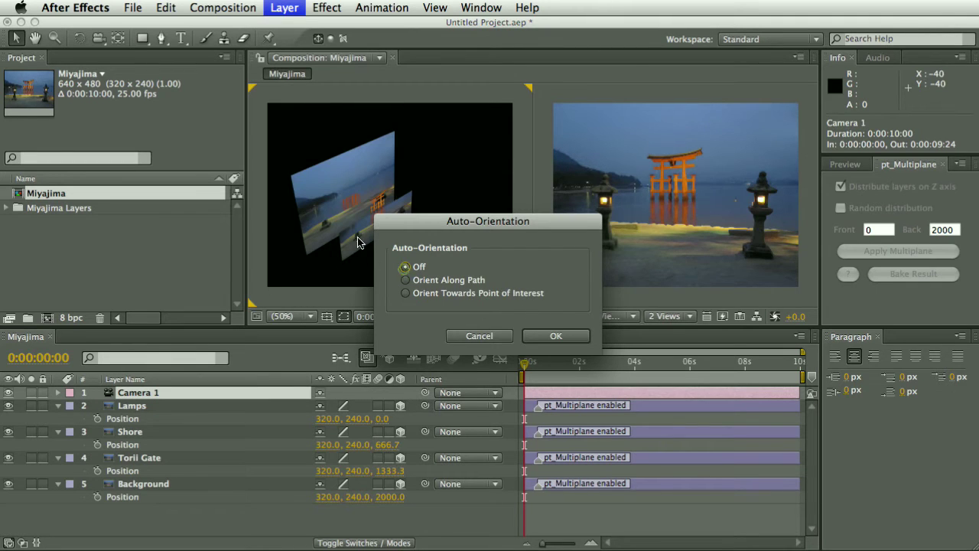
pyautogui.click(564, 335)
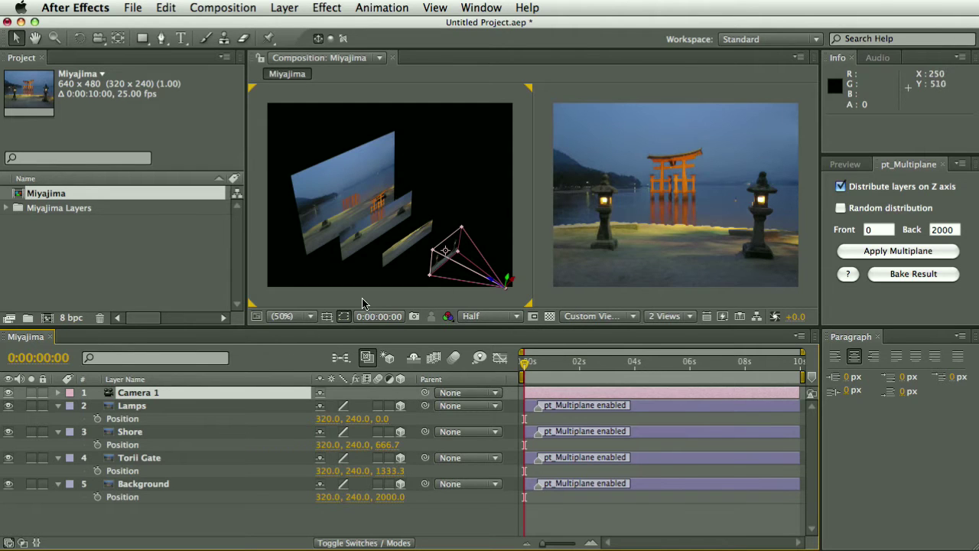
# Keyframe Camera 1's Position at 0:00:00:00 and move the camera forward to about Z 47 at 0:00:09:24
pyautogui.hotkey('alt', 'shift', 'p')
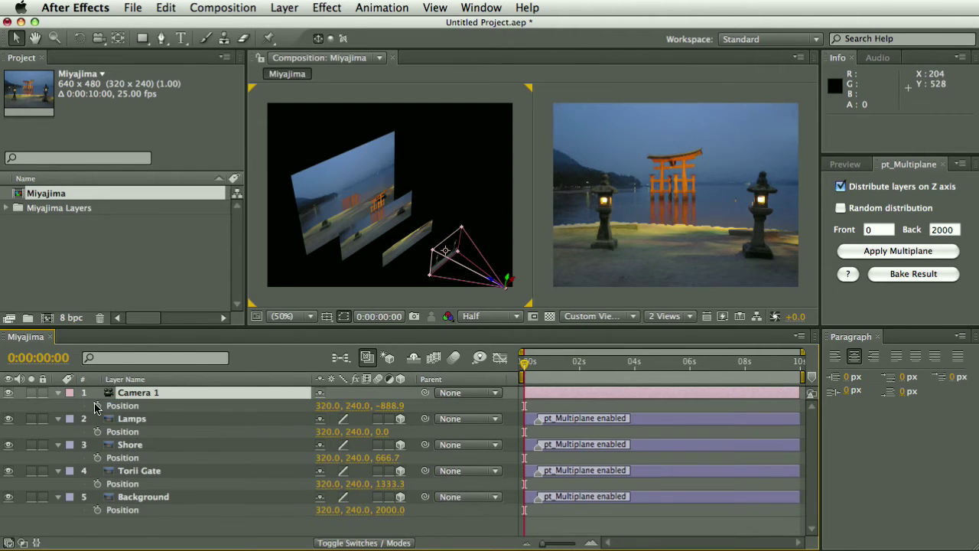
pyautogui.moveTo(634, 361); pyautogui.dragTo(799, 361)
pyautogui.moveTo(95, 43); pyautogui.dragTo(131, 89)
pyautogui.moveTo(635, 231); pyautogui.dragTo(776, 217)
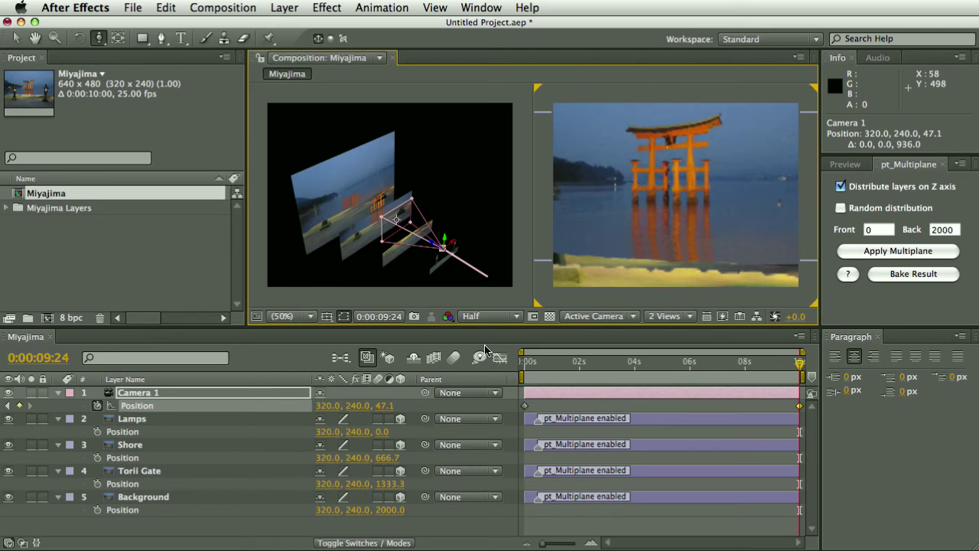
# Apply Easy Ease to both of Camera 1's Position keyframes and preview the camera move
pyautogui.click(141, 406)
pyautogui.rightClick(525, 405)
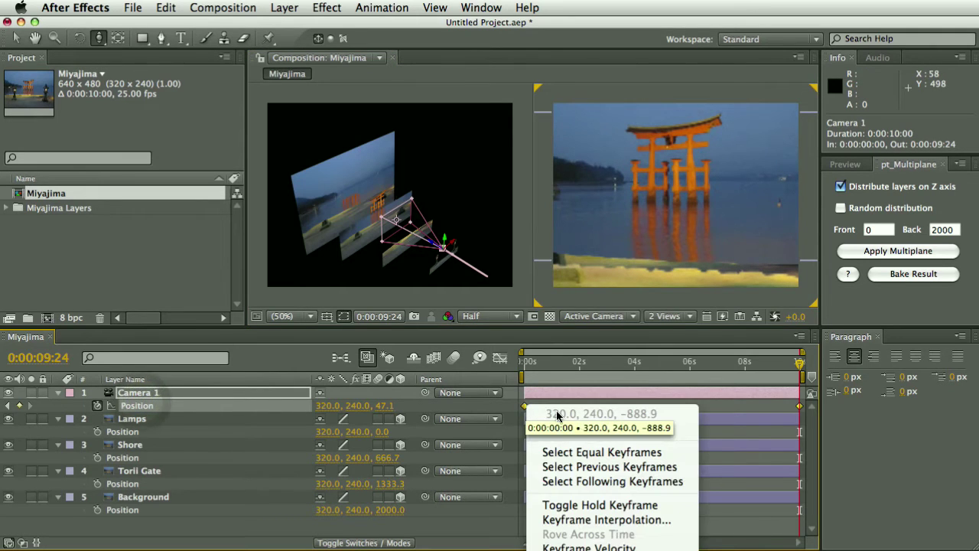
pyautogui.click(604, 547)
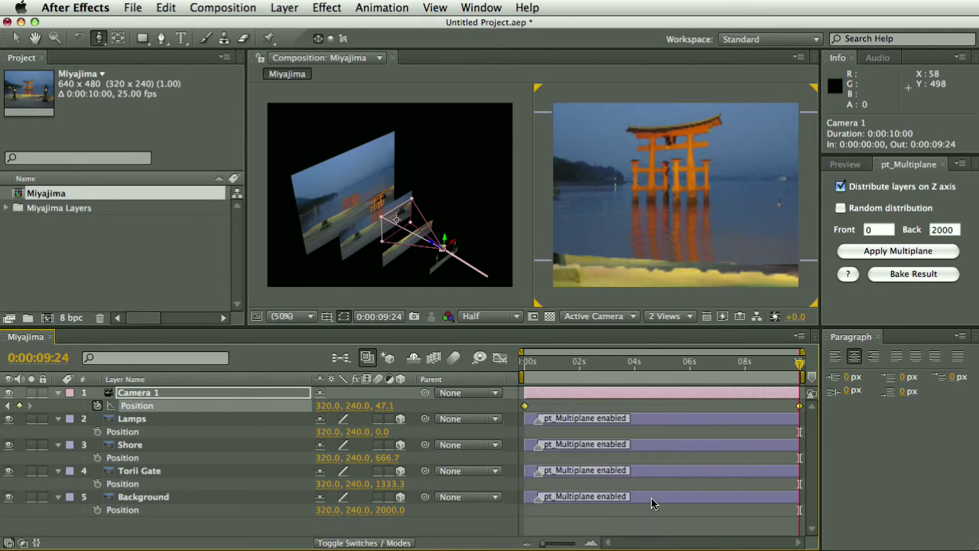
pyautogui.press('KP_0')
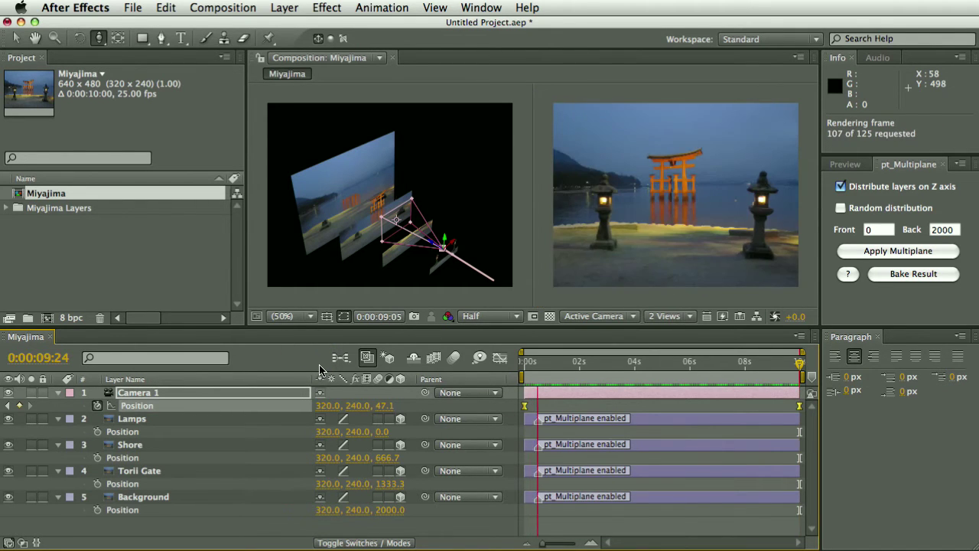
# Return to 0:00:00:05 and reveal the Scale values of the Lamps, Shore and Torii Gate layers
pyautogui.moveTo(542, 361)
pyautogui.mouseDown()
pyautogui.moveTo(748, 367)
pyautogui.moveTo(587, 366)
pyautogui.moveTo(704, 364)
pyautogui.moveTo(612, 361)
pyautogui.moveTo(675, 352)
pyautogui.moveTo(530, 360)
pyautogui.mouseUp()
pyautogui.click(130, 419)
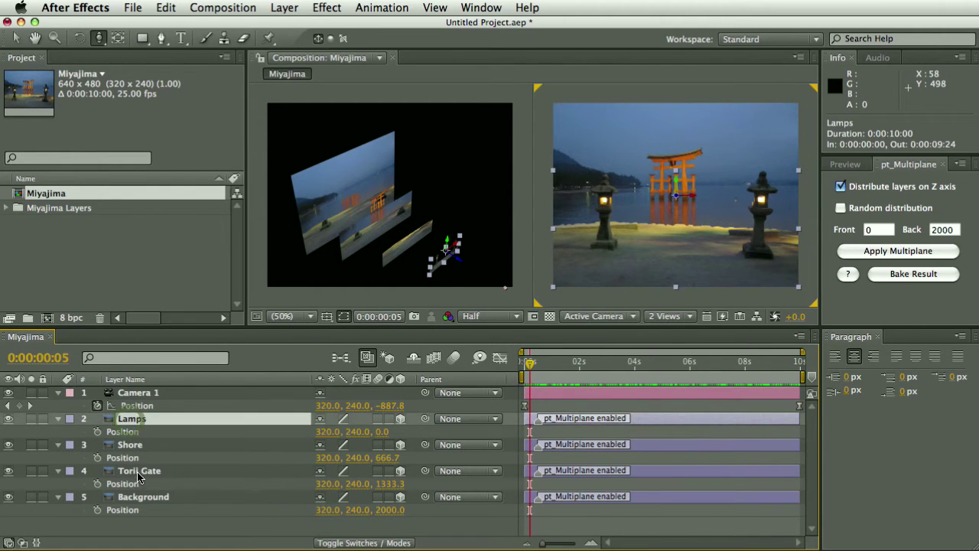
pyautogui.keyDown('shift'); pyautogui.click(126, 471); pyautogui.keyUp('shift')
pyautogui.press('s')
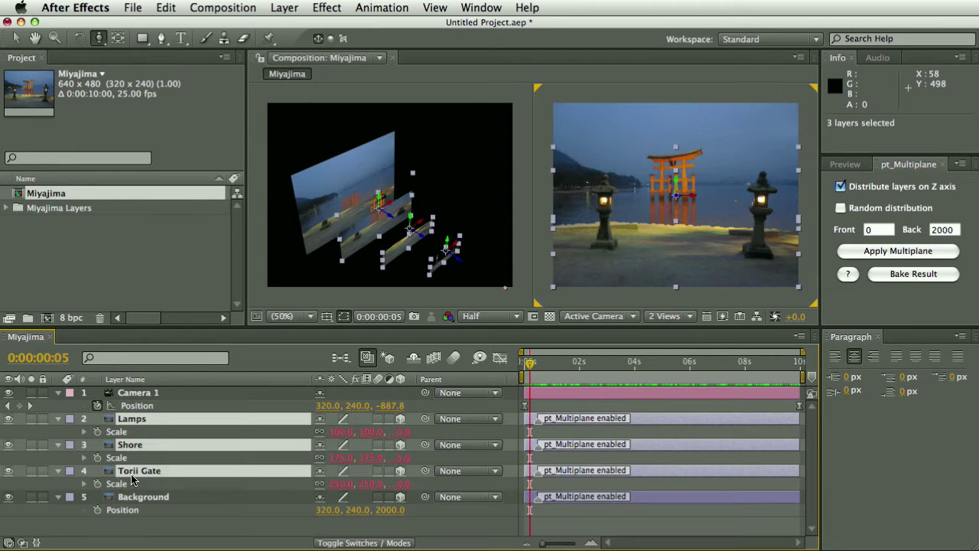
# Reveal the Position values of the Lamps, Shore and Torii Gate layers and push the Lamps layer back to about Z 211
pyautogui.hotkey('shift', 'p')
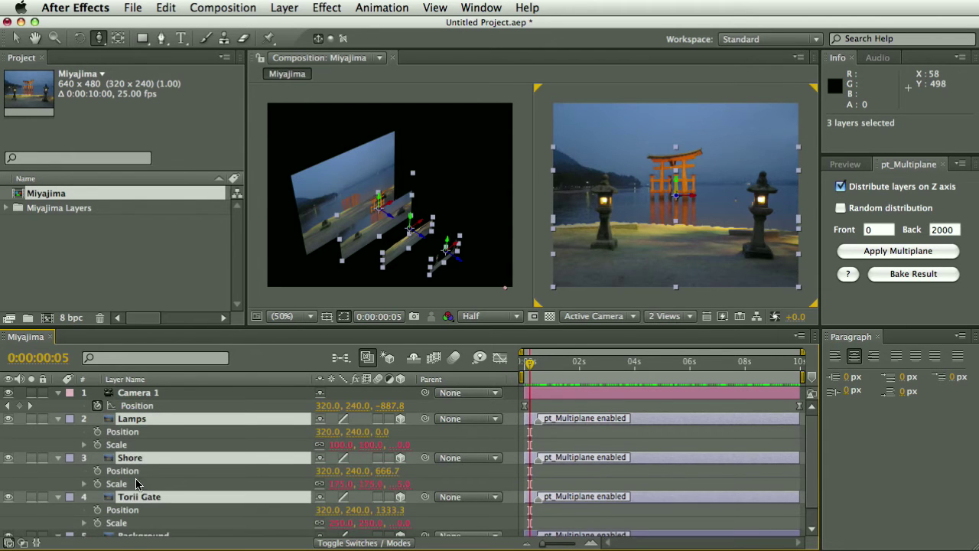
pyautogui.click(51, 445)
pyautogui.click(129, 419)
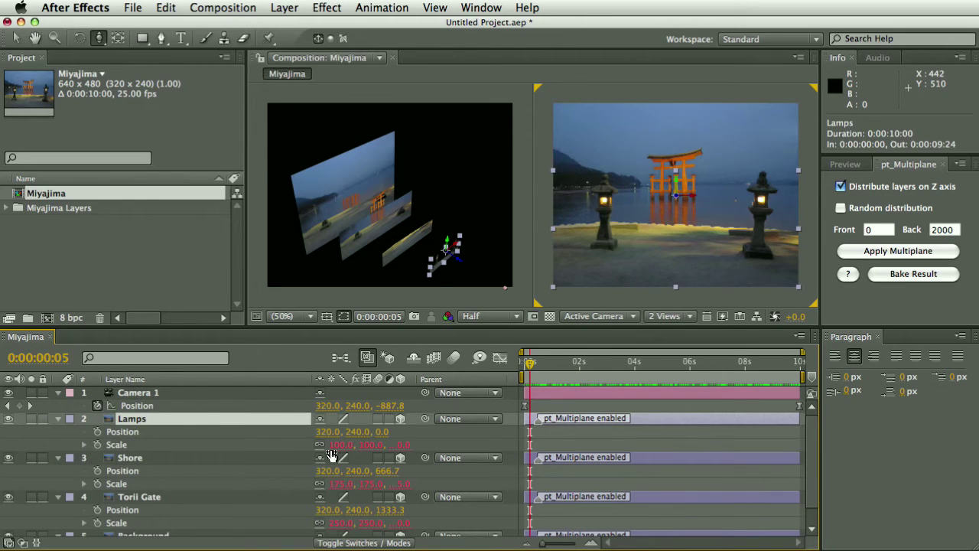
pyautogui.press('v')
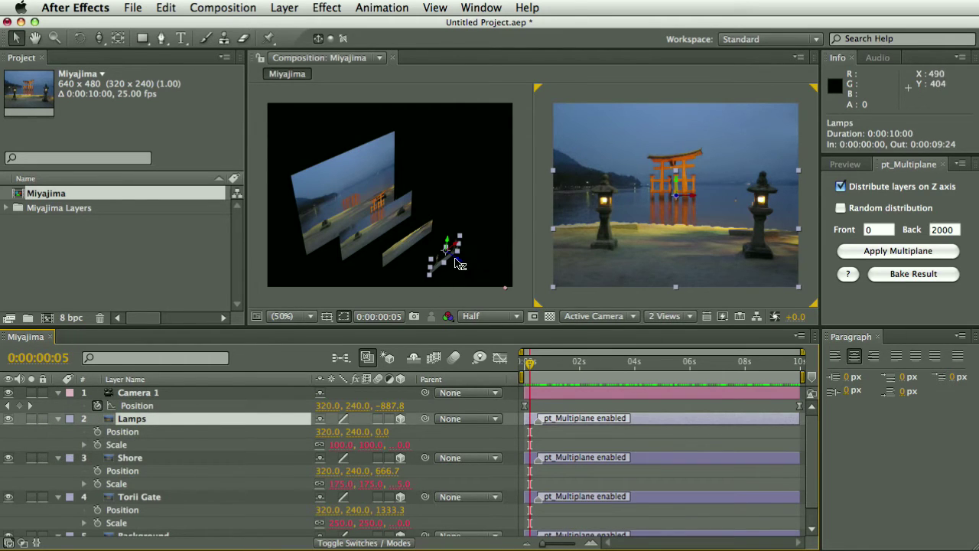
pyautogui.moveTo(461, 265); pyautogui.dragTo(453, 246)
pyautogui.moveTo(395, 431); pyautogui.dragTo(449, 433)
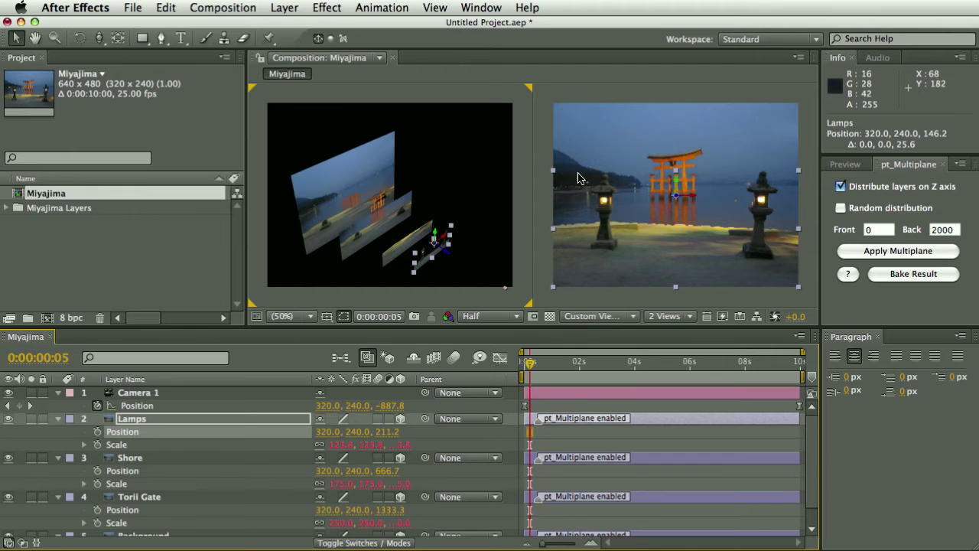
# At 0:00:00:00, push Lamps to about Z 277, Shore to 836, Torii Gate to 1439 and Background to 2186, and preview the move
pyautogui.moveTo(527, 369); pyautogui.dragTo(523, 367)
pyautogui.moveTo(389, 432); pyautogui.dragTo(477, 435)
pyautogui.moveTo(387, 510); pyautogui.dragTo(416, 520)
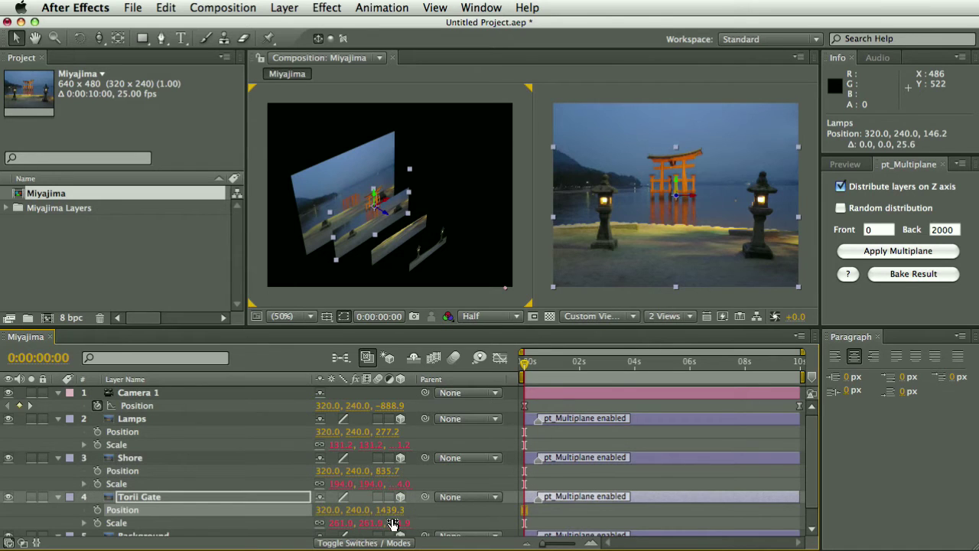
pyautogui.scroll(-1, 385, 505)
pyautogui.moveTo(383, 529); pyautogui.dragTo(468, 504)
pyautogui.moveTo(523, 364); pyautogui.dragTo(587, 371)
pyautogui.press('space')
pyautogui.press('Home')
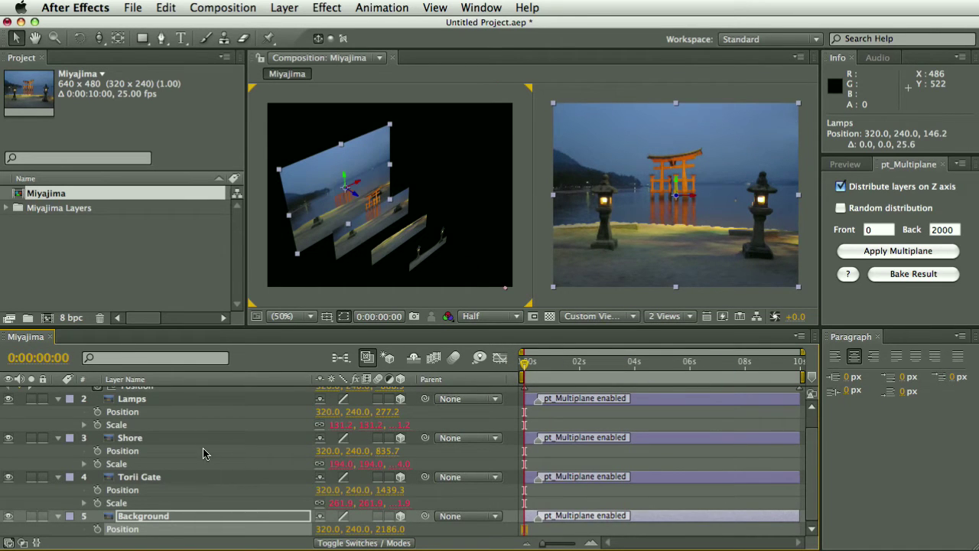
# Bake the multiplane result for the Lamps, Shore, Torii Gate and Background layers and collapse their properties
pyautogui.keyDown('shift'); pyautogui.click(131, 399); pyautogui.keyUp('shift')
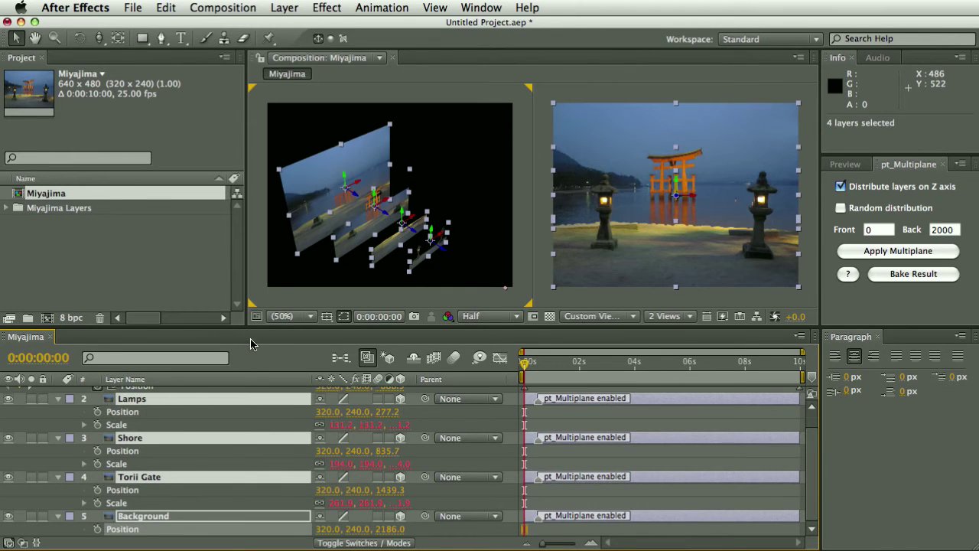
pyautogui.moveTo(239, 328); pyautogui.dragTo(259, 308)
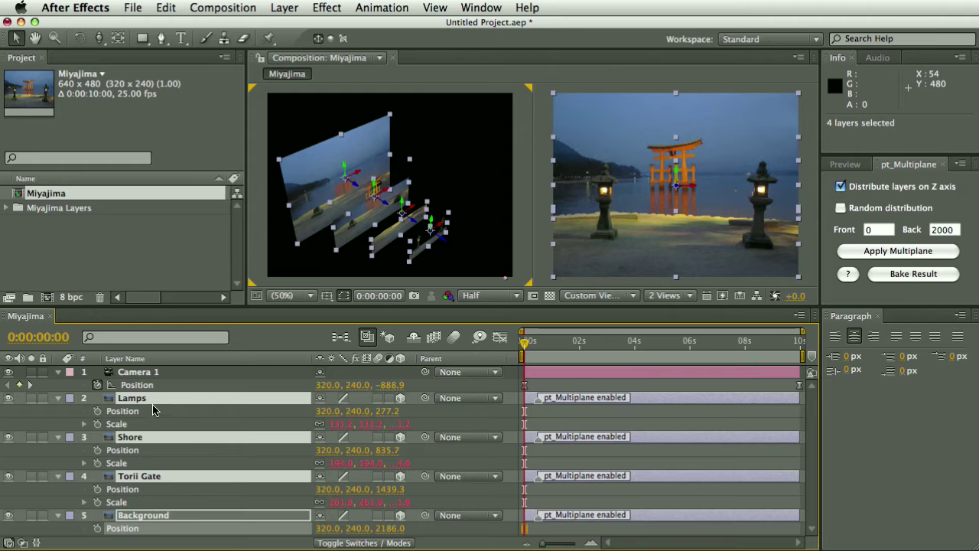
pyautogui.click(899, 280)
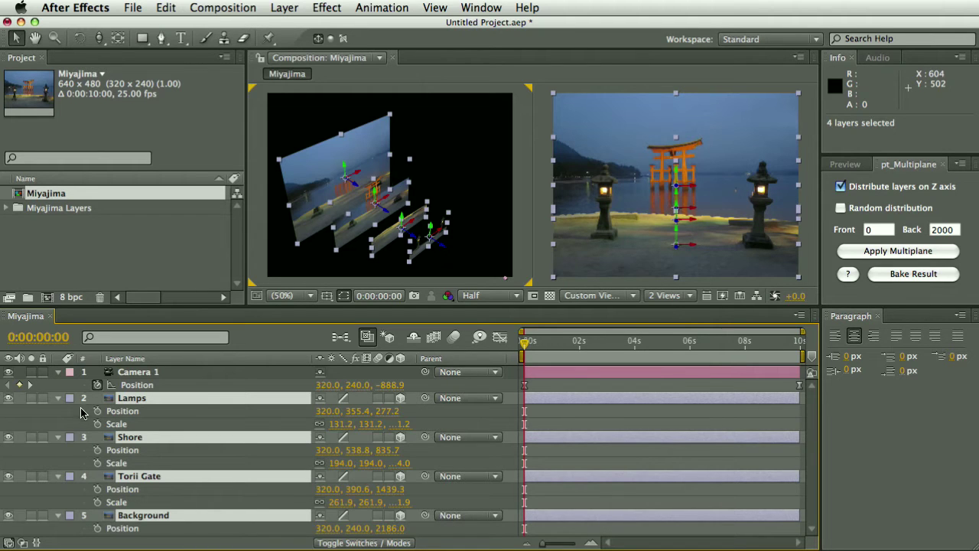
pyautogui.click(59, 398)
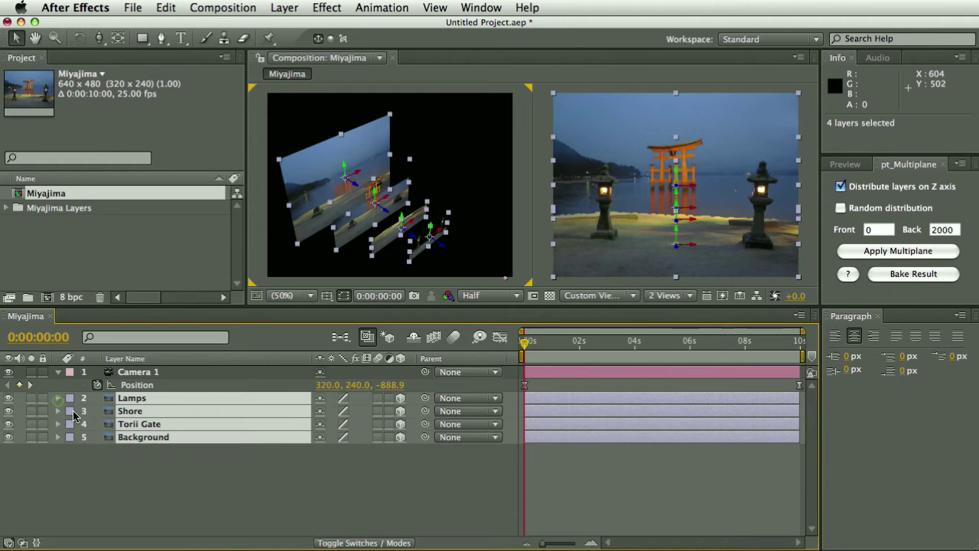
pyautogui.click(193, 501)
# Check the baked Lamps and Torii Gate layers and scrub through the start of the camera move
pyautogui.click(157, 398)
pyautogui.moveTo(536, 342); pyautogui.dragTo(579, 342)
pyautogui.click(526, 341)
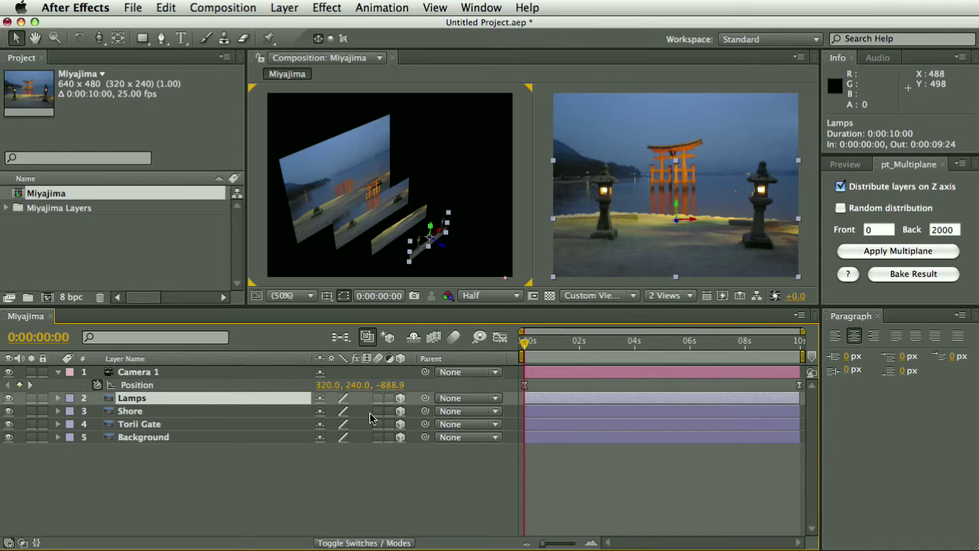
pyautogui.click(146, 423)
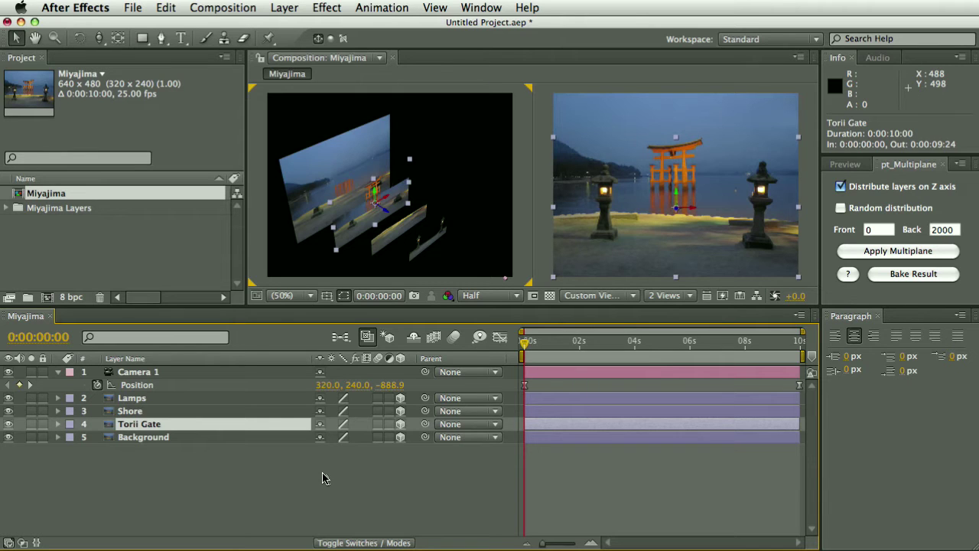
# Switch to Finder and open test.aep from the Documents folder, discarding the changes in the current project
pyautogui.click(278, 490)
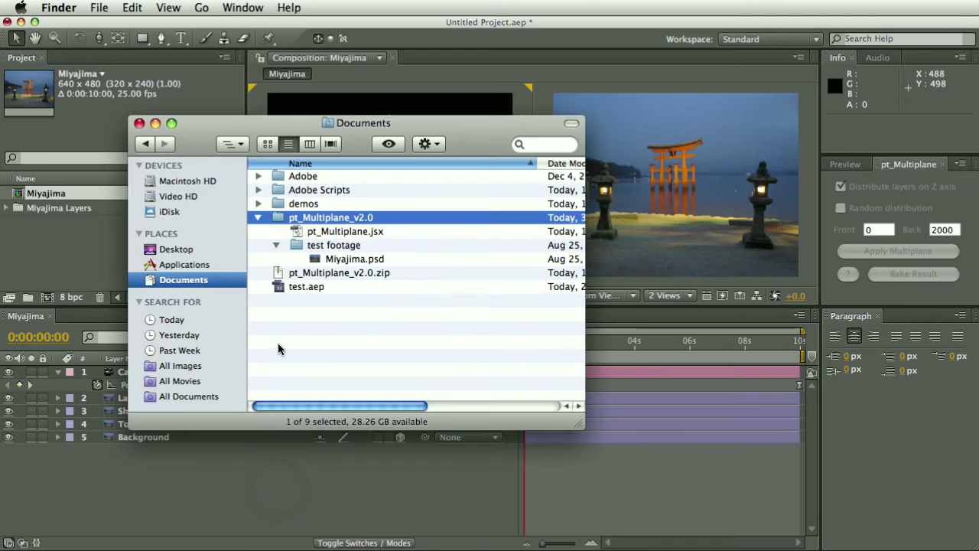
pyautogui.doubleClick(304, 288)
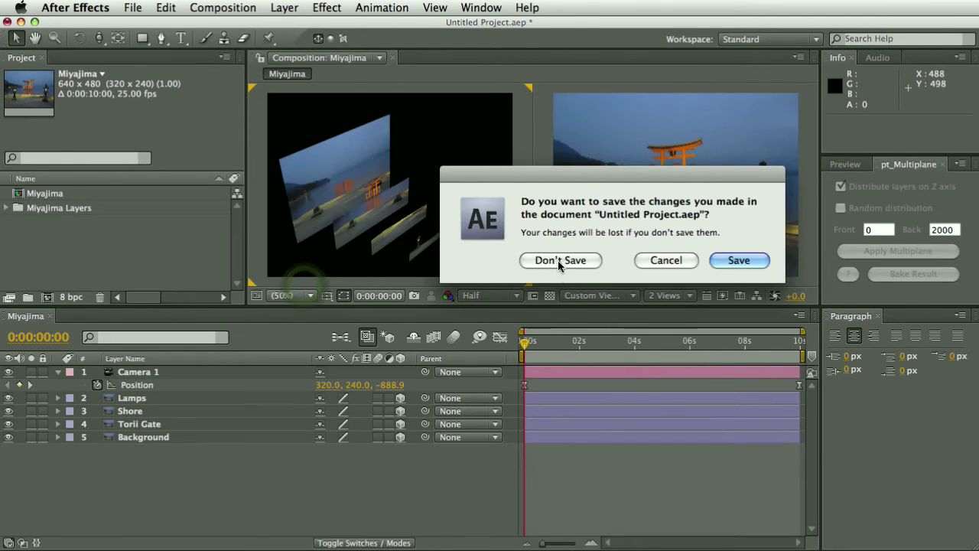
pyautogui.click(498, 260)
# Preview the camera animation in test comp and examine Camera 1's motion path
pyautogui.press('KP_0')
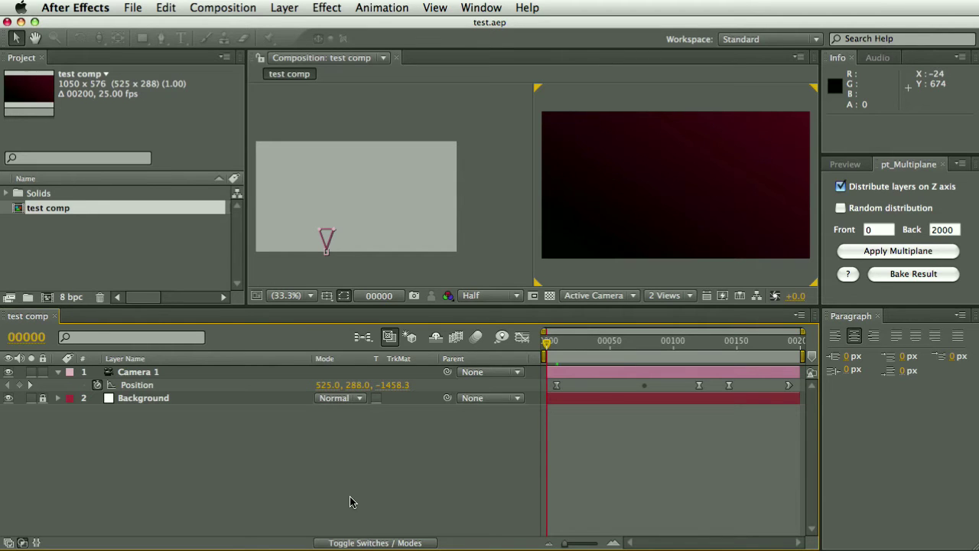
pyautogui.click(145, 372)
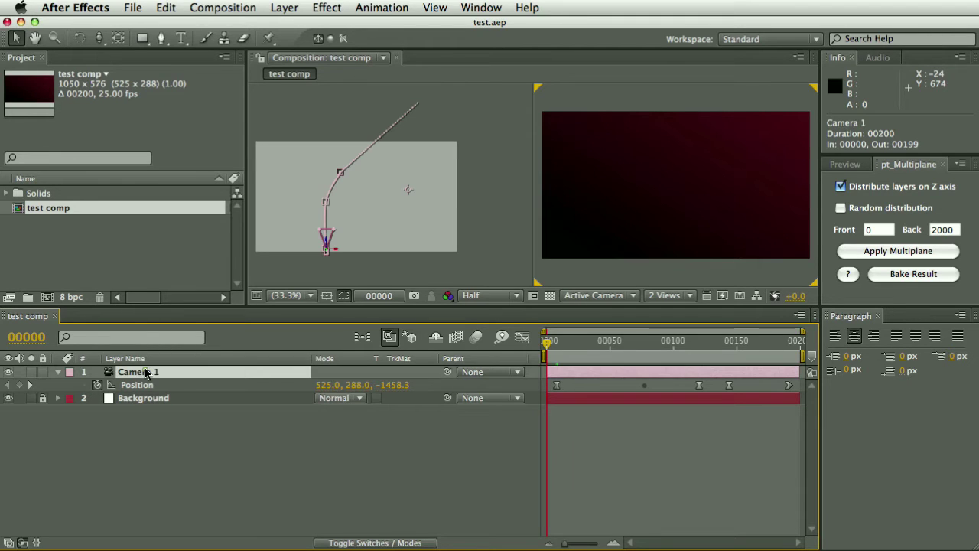
pyautogui.moveTo(548, 352); pyautogui.dragTo(546, 382)
# Add the text "pt_Multiplane" to test comp and centre it in the frame
pyautogui.press('super+t')
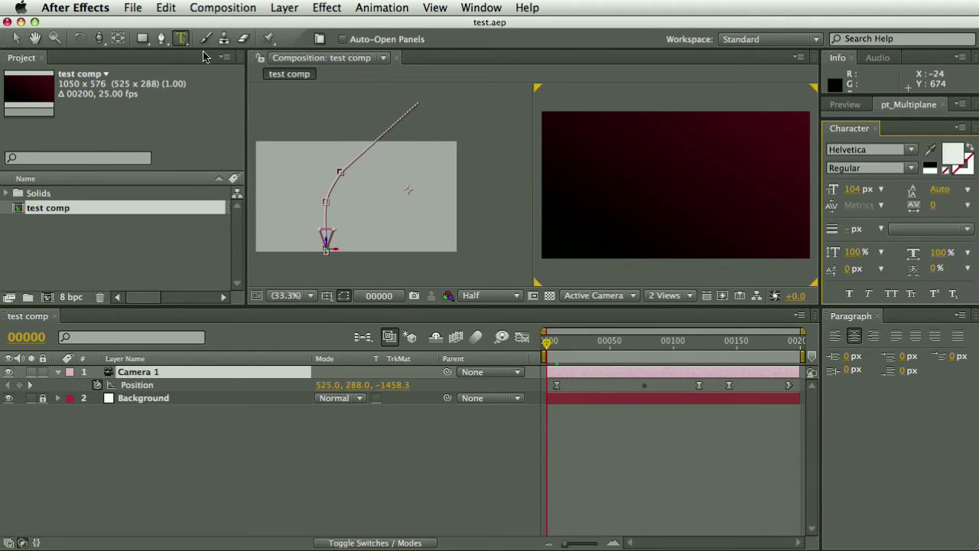
pyautogui.click(593, 187)
pyautogui.write('pt')
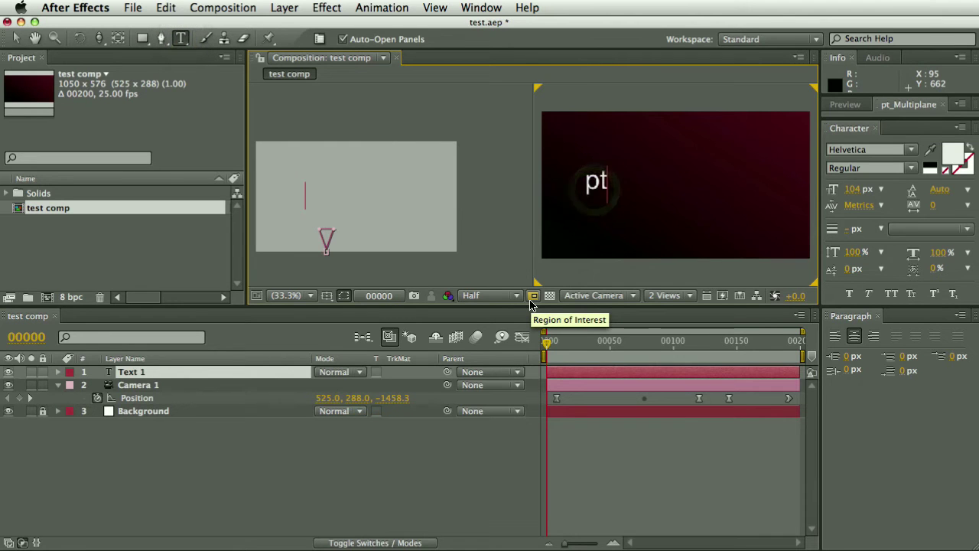
pyautogui.write('_Multip')
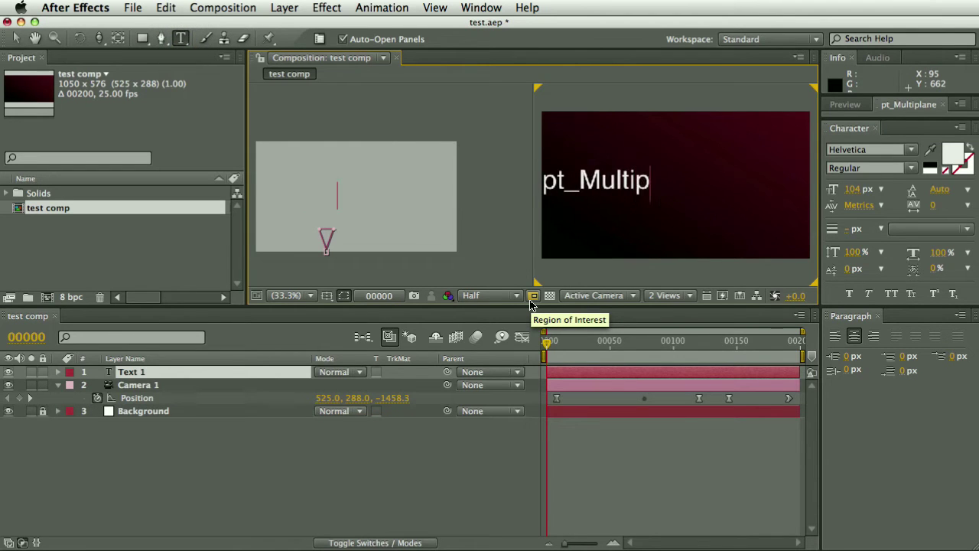
pyautogui.write('lane')
pyautogui.press('KP_Enter')
pyautogui.press('v')
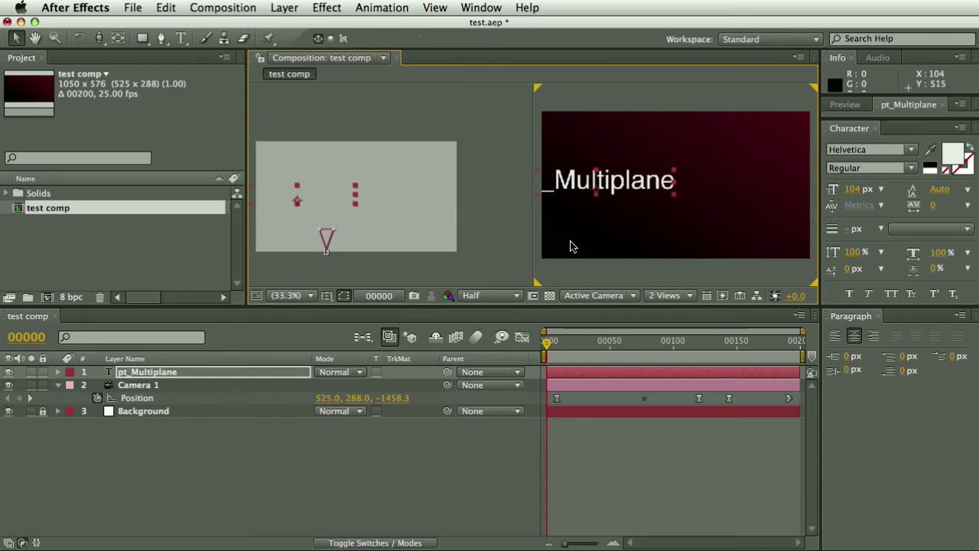
pyautogui.moveTo(608, 189); pyautogui.dragTo(691, 192)
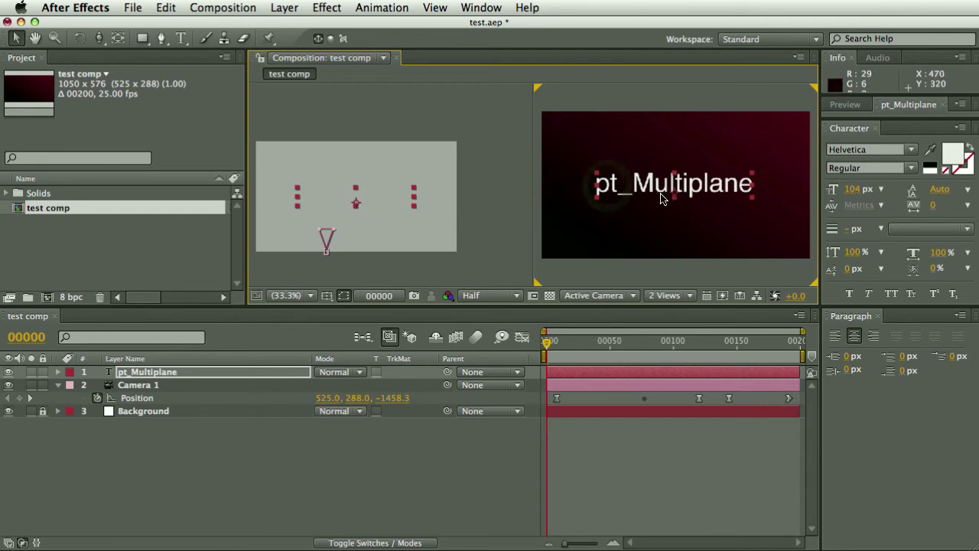
# Run the DecomposeText.jsx script on the pt_Multiplane layer using the Preserve characters location method, and close its dialog
pyautogui.click(128, 10)
pyautogui.moveTo(283, 436)
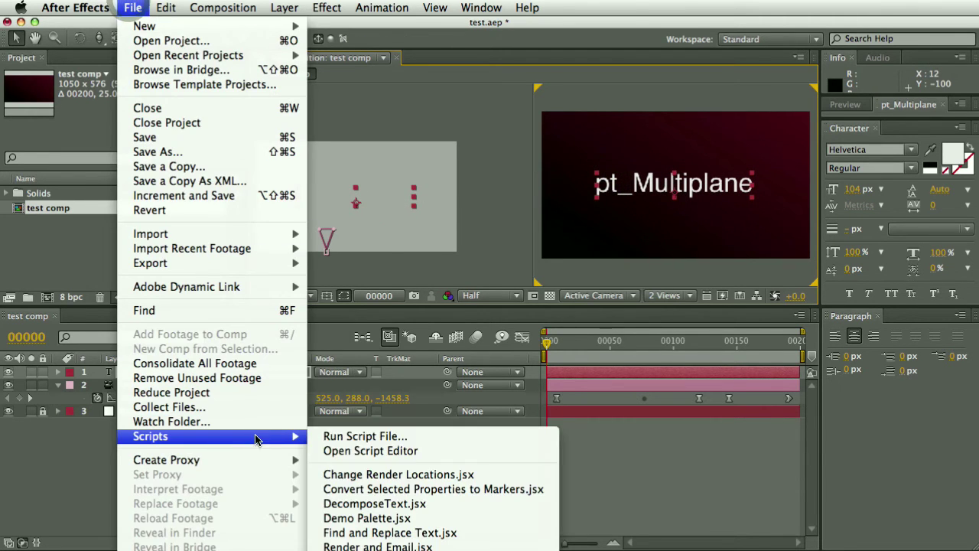
pyautogui.click(374, 504)
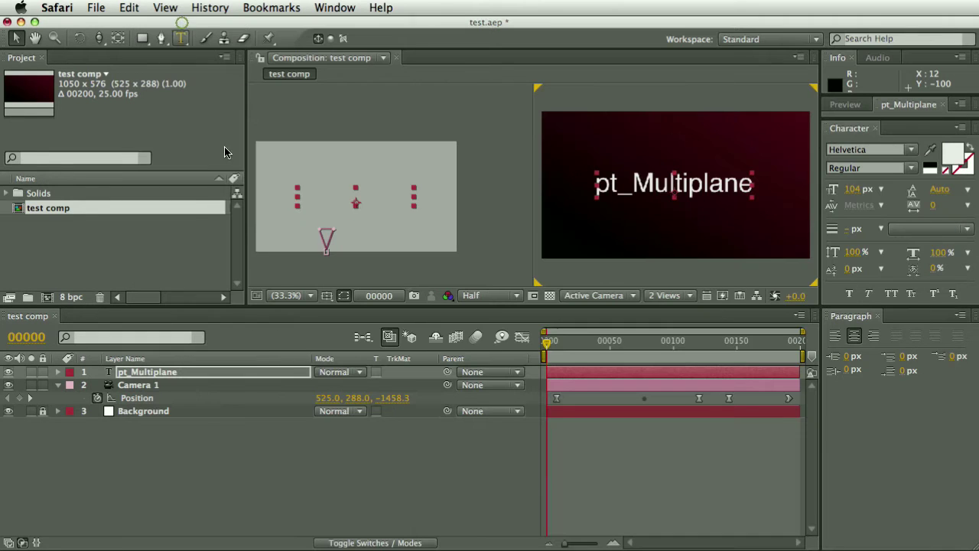
pyautogui.click(200, 374)
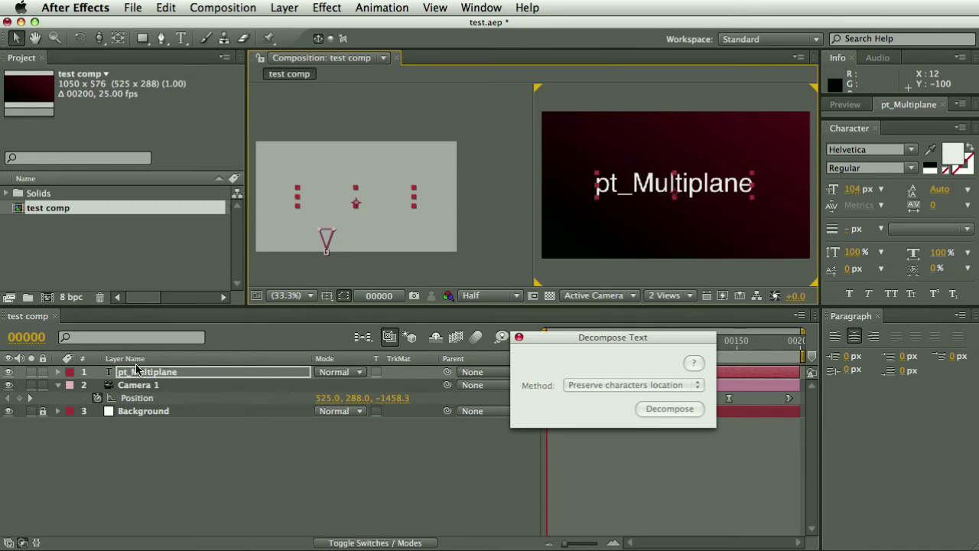
pyautogui.click(616, 344)
pyautogui.click(670, 408)
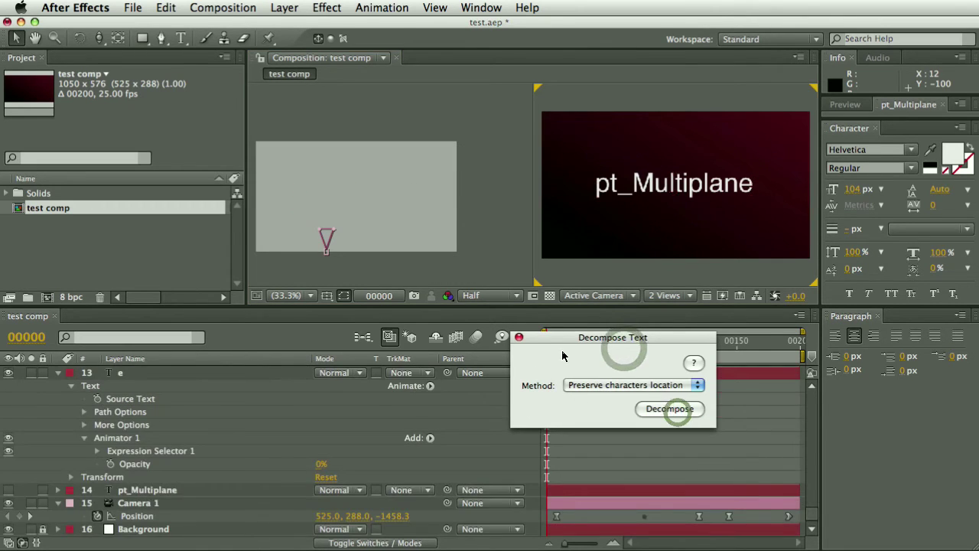
pyautogui.click(518, 339)
# Enlarge the timeline, collapse the properties of all layers and deselect them
pyautogui.click(158, 451)
pyautogui.press('`')
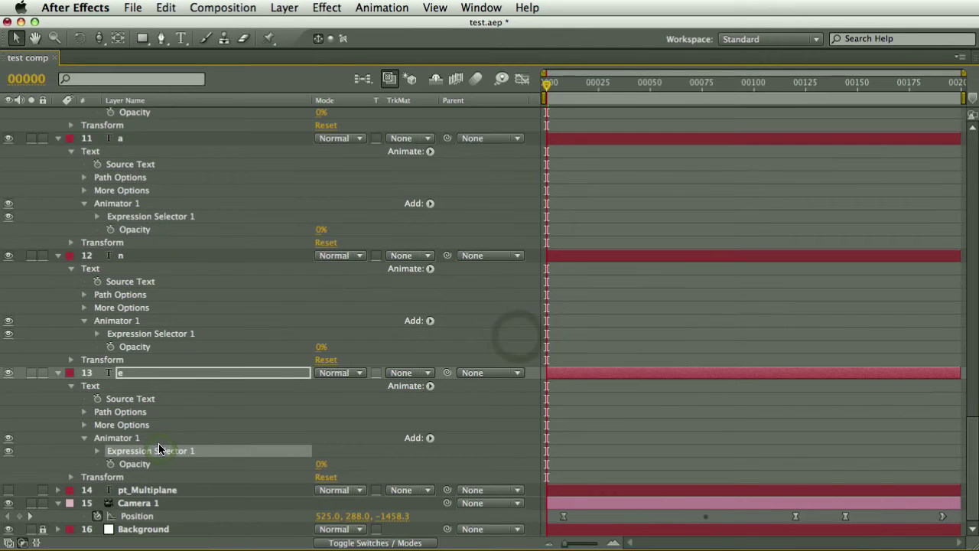
pyautogui.click(170, 438)
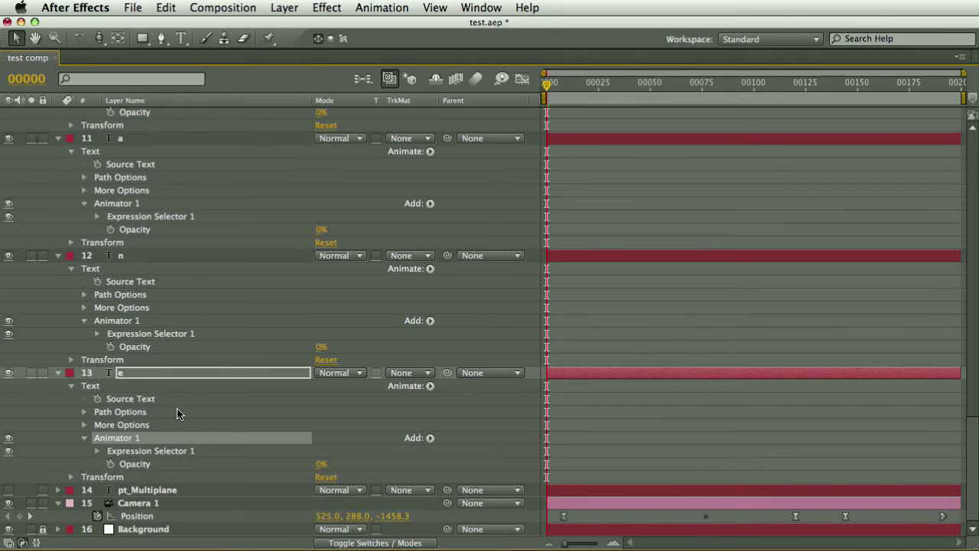
pyautogui.press('super+a')
pyautogui.press('e')
pyautogui.press('e')
pyautogui.press('u')
pyautogui.press('u')
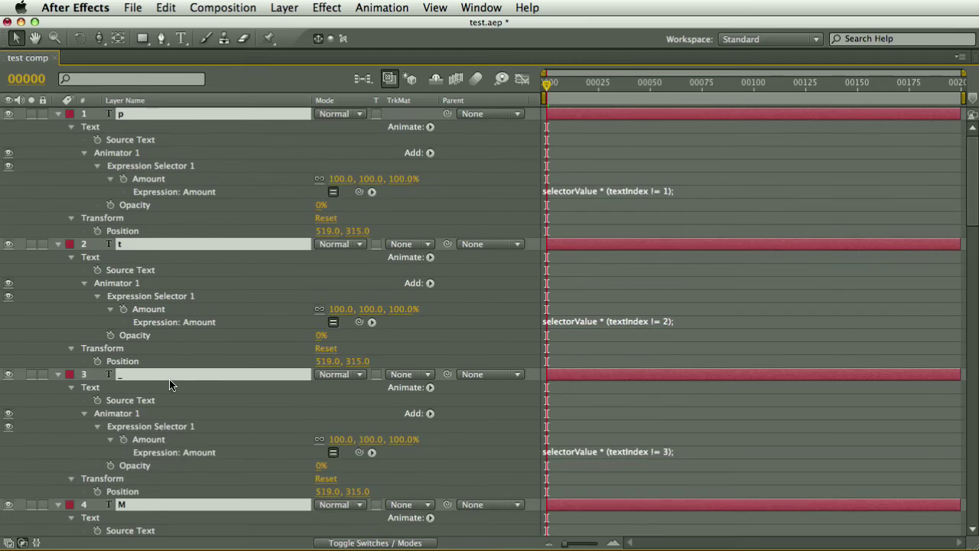
pyautogui.press('u')
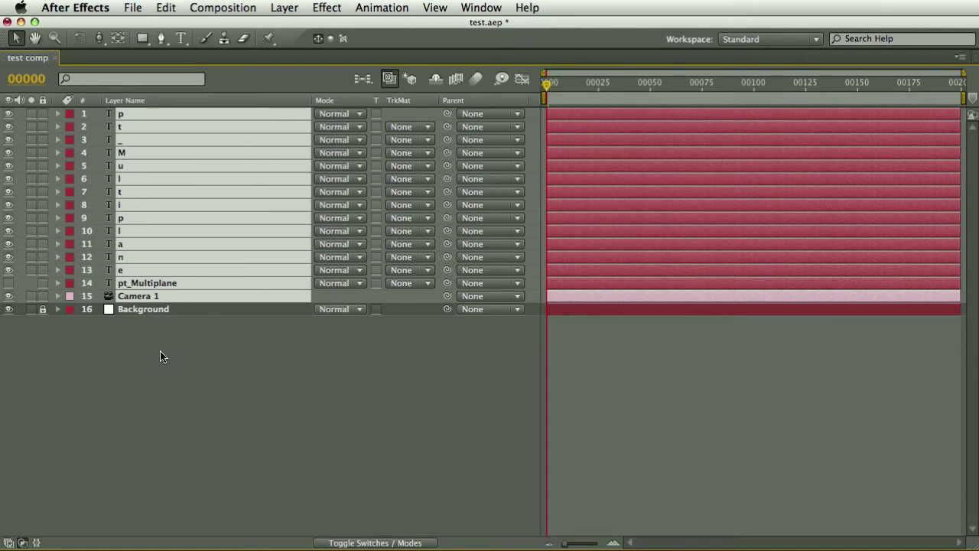
pyautogui.click(160, 354)
# Delete the original pt_Multiplane text layer and place Camera 1 at the top of the layer stack
pyautogui.click(134, 283)
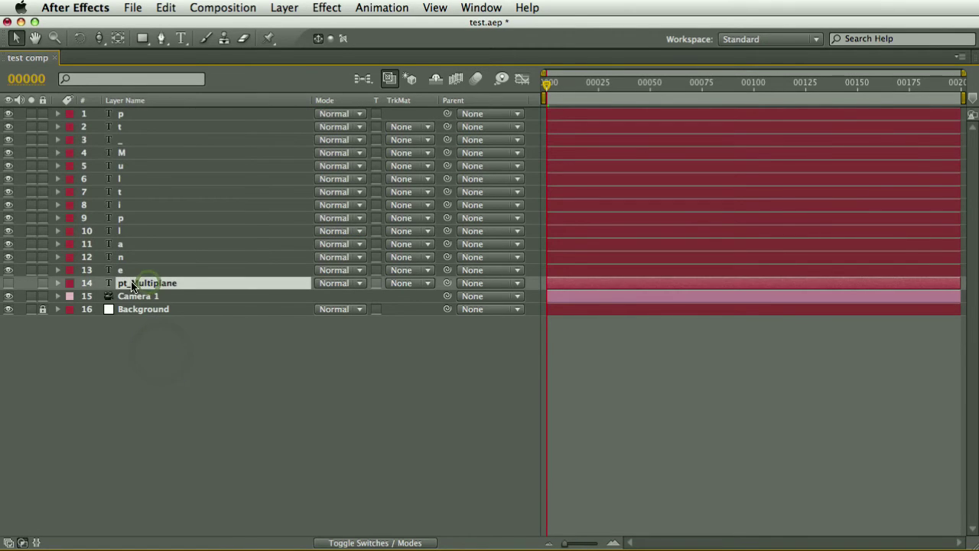
pyautogui.press('Delete')
pyautogui.moveTo(138, 288); pyautogui.dragTo(147, 115)
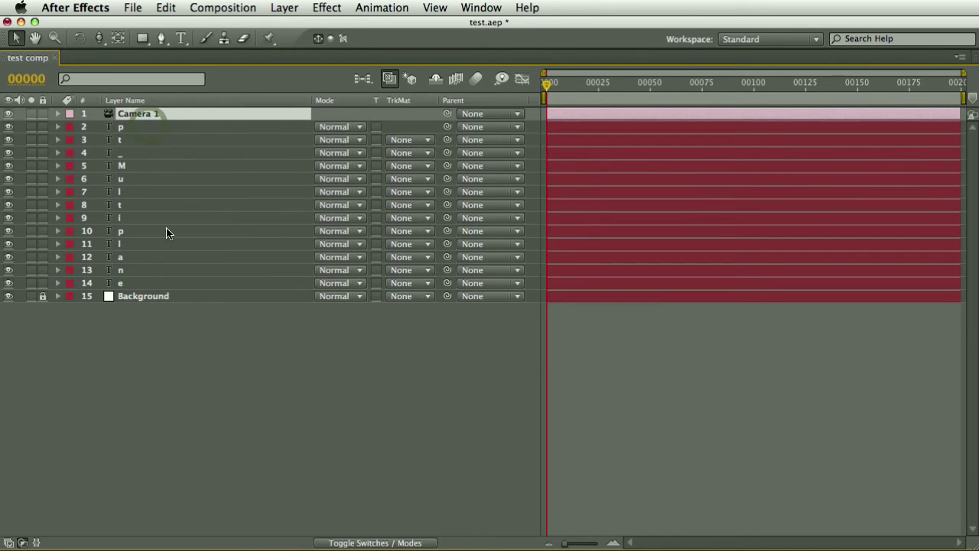
pyautogui.press('`')
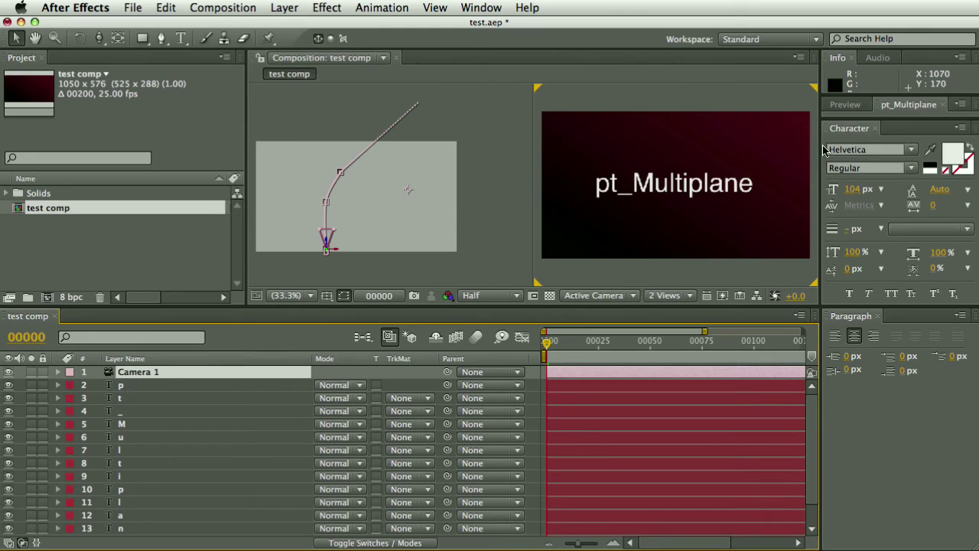
# Apply Multiplane to the letter layers, distributed on the Z axis from 0 to 2000, and select the original animated Camera 1
pyautogui.click(870, 131)
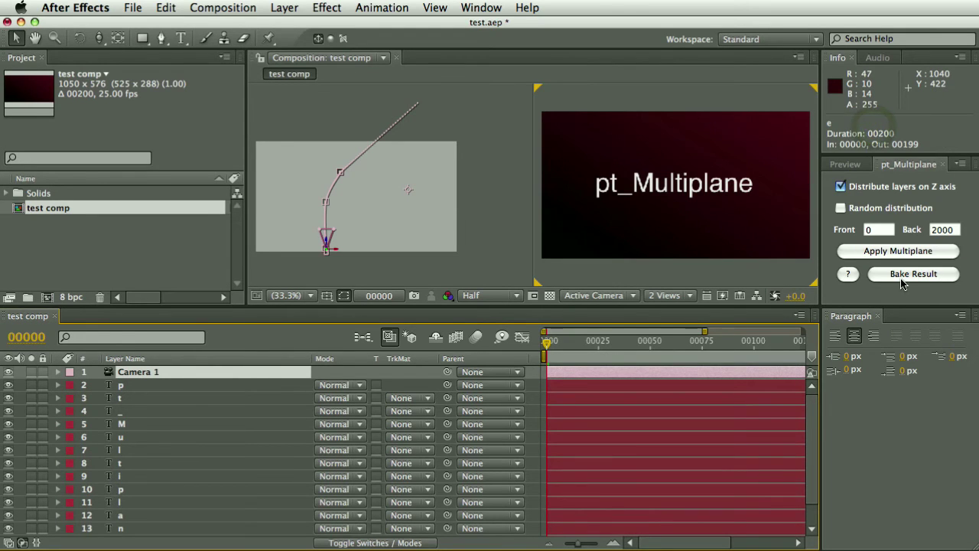
pyautogui.click(907, 251)
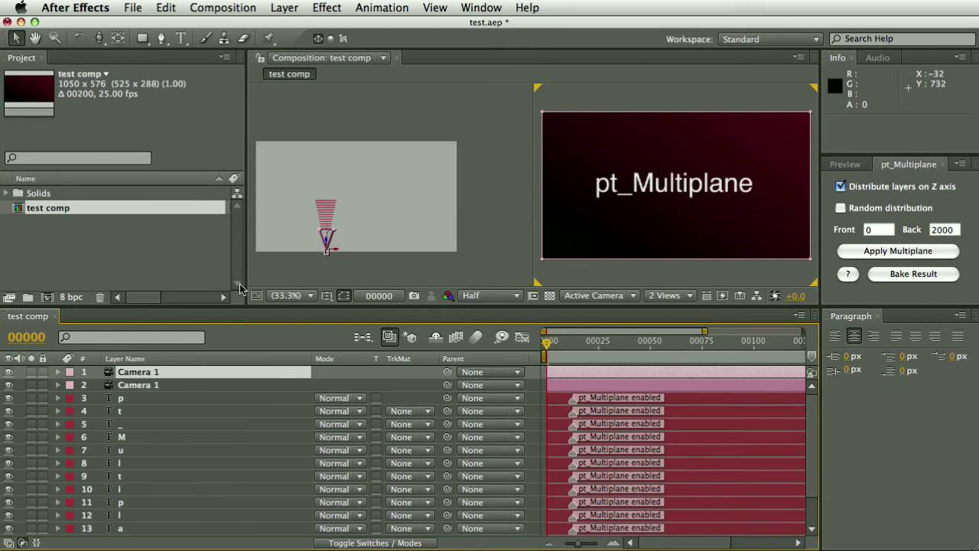
pyautogui.click(137, 386)
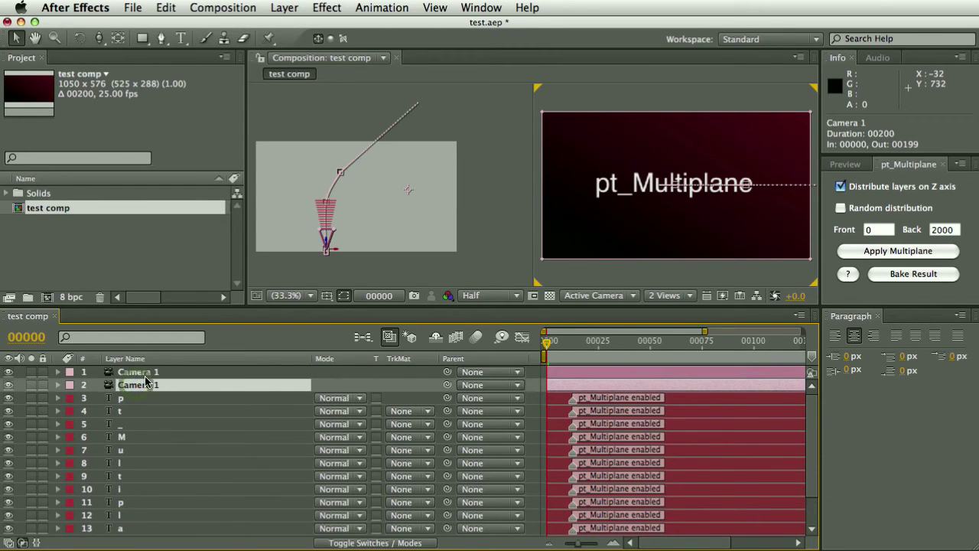
# Delete the extra Camera 1 layer and reveal the keyframed properties of the remaining animated Camera 1
pyautogui.click(146, 375)
pyautogui.press('Delete')
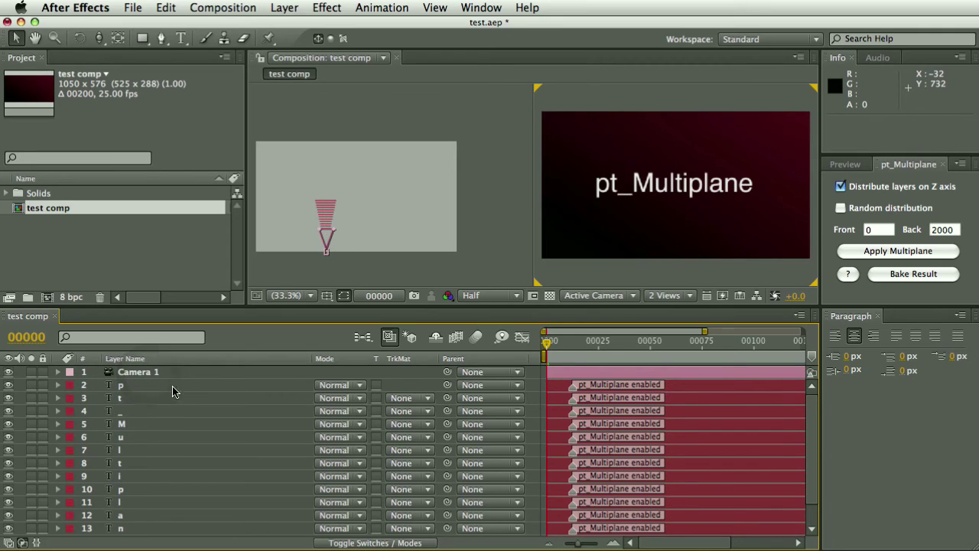
pyautogui.click(167, 374)
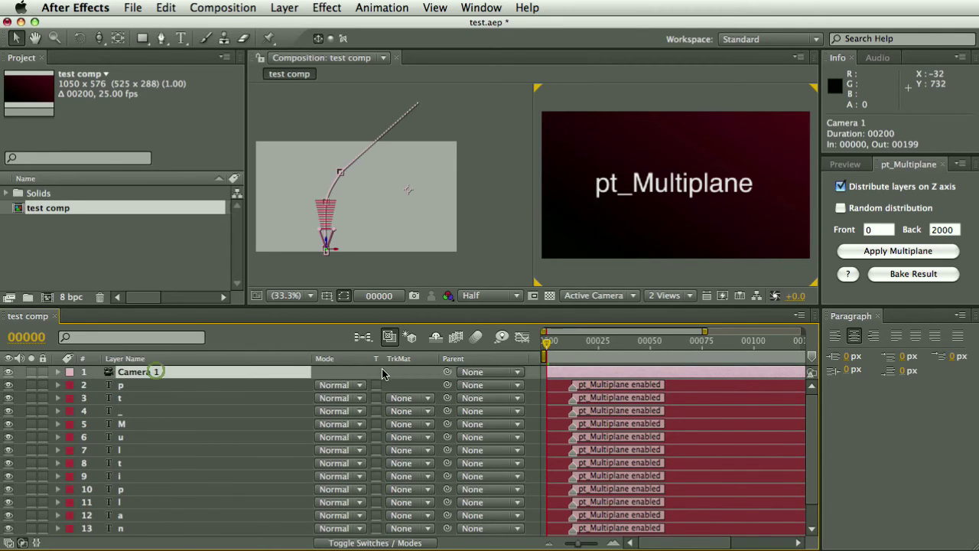
pyautogui.press('u')
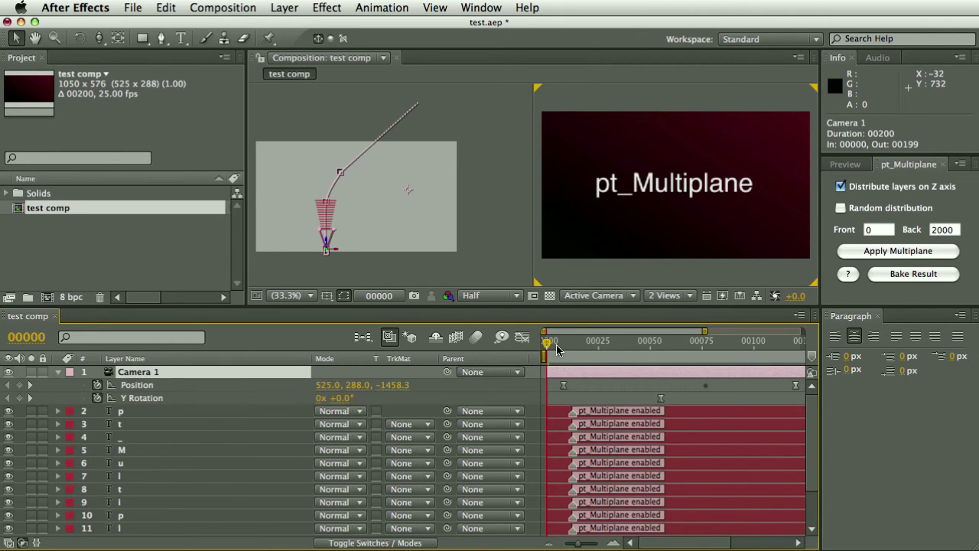
# Examine the depth placement of the first and last letter layers in the Top view at frame 31, across the full composition duration
pyautogui.moveTo(704, 332); pyautogui.dragTo(802, 331)
pyautogui.moveTo(552, 341); pyautogui.dragTo(585, 344)
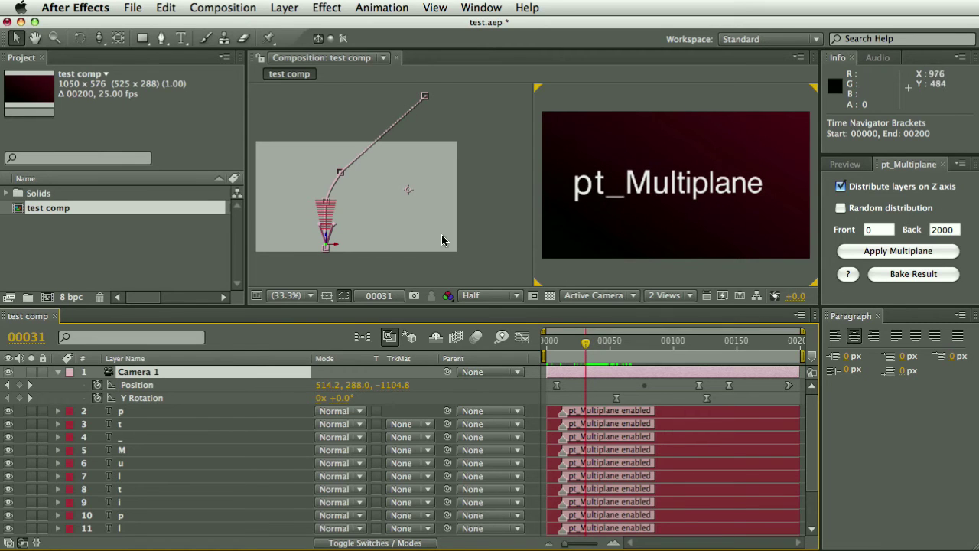
pyautogui.click(123, 414)
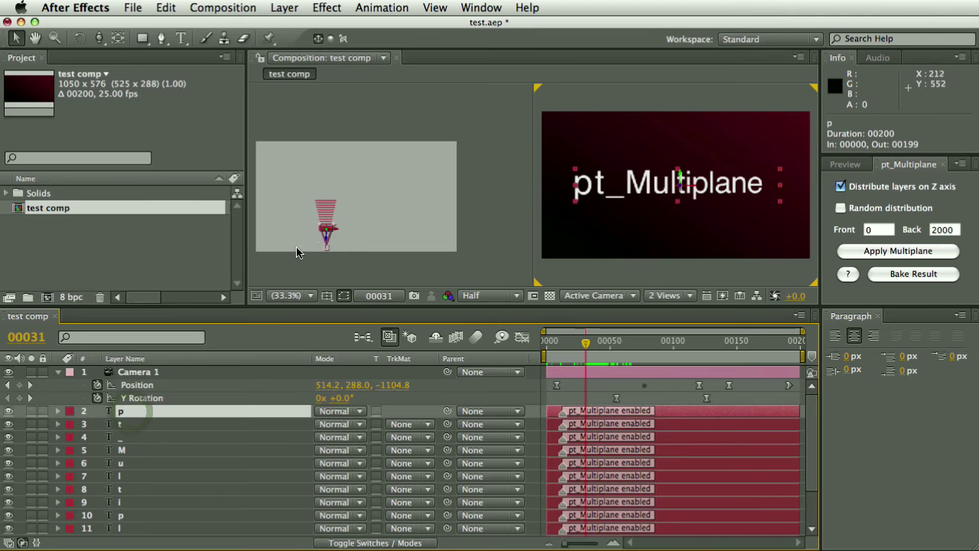
pyautogui.click(330, 201)
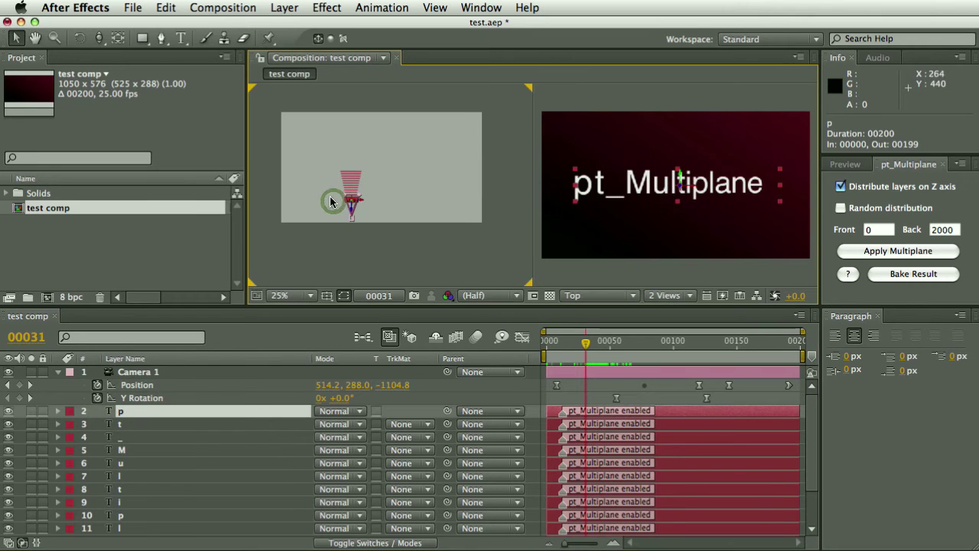
pyautogui.scroll(2, 330, 201)
pyautogui.scroll(-2, 153, 482)
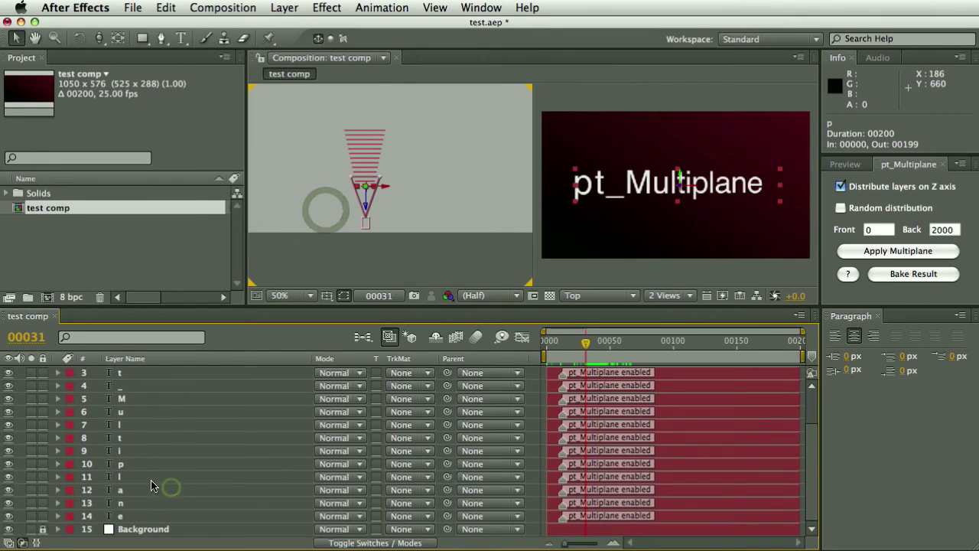
pyautogui.click(123, 515)
pyautogui.press('u')
pyautogui.press('v')
pyautogui.click(137, 374)
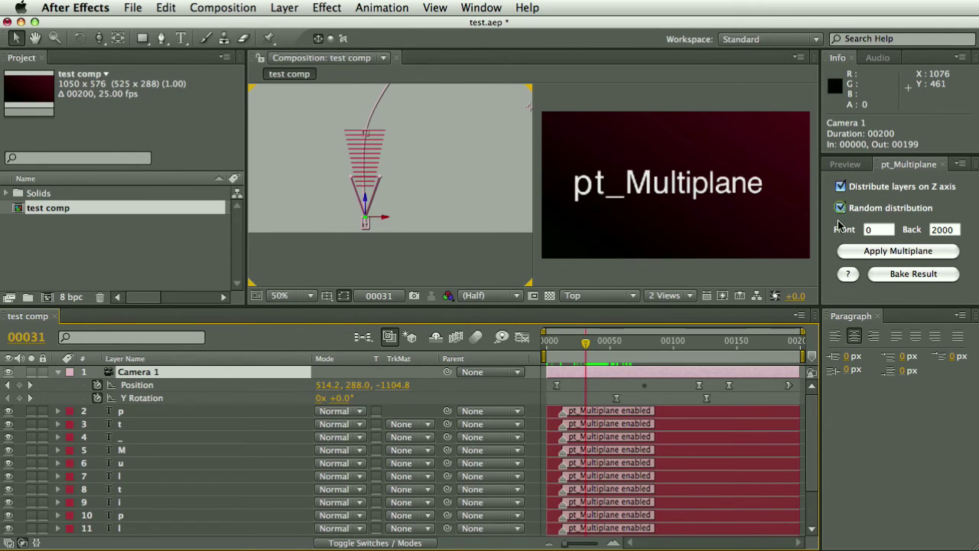
# Reapply Multiplane to the letter layers with random distribution on the Z axis from 0 to 10000
pyautogui.moveTo(578, 346); pyautogui.dragTo(599, 346)
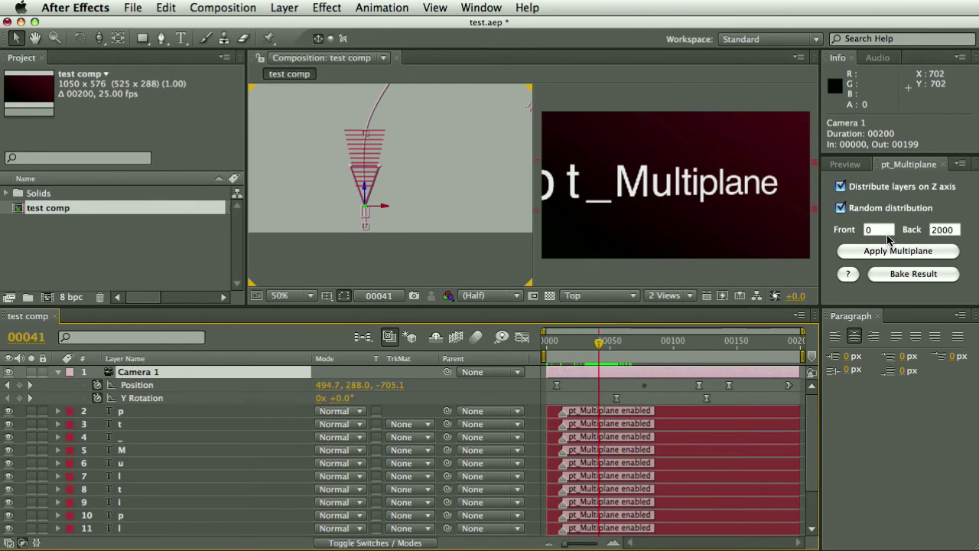
pyautogui.doubleClick(929, 230)
pyautogui.write('10000')
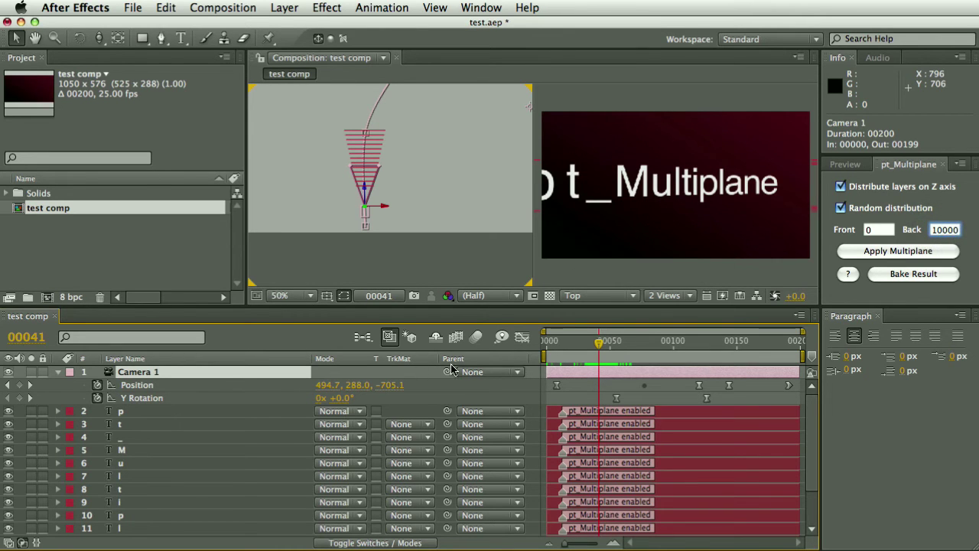
pyautogui.click(880, 254)
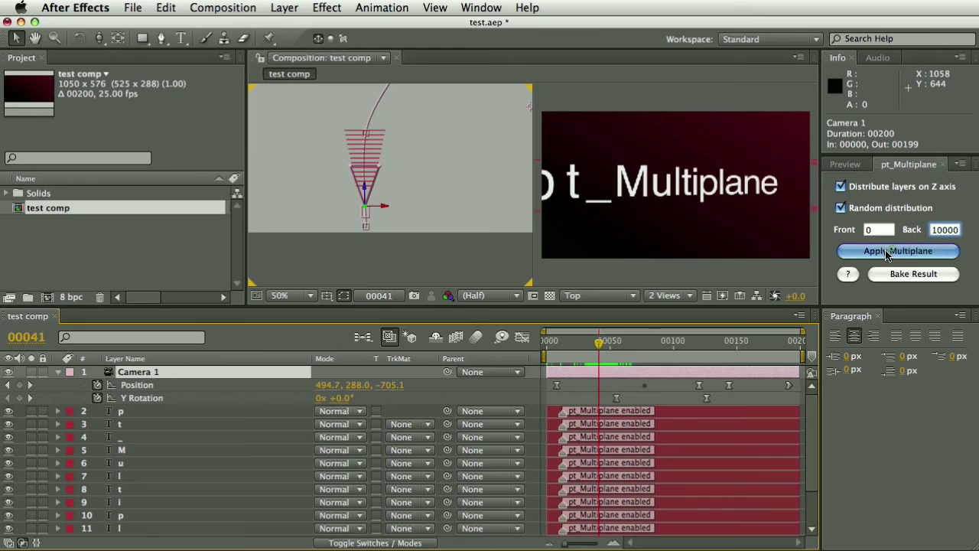
# Delete the newly added duplicate camera layer and select the animated Camera 1
pyautogui.click(145, 387)
pyautogui.click(137, 373)
pyautogui.press('Delete')
pyautogui.click(136, 372)
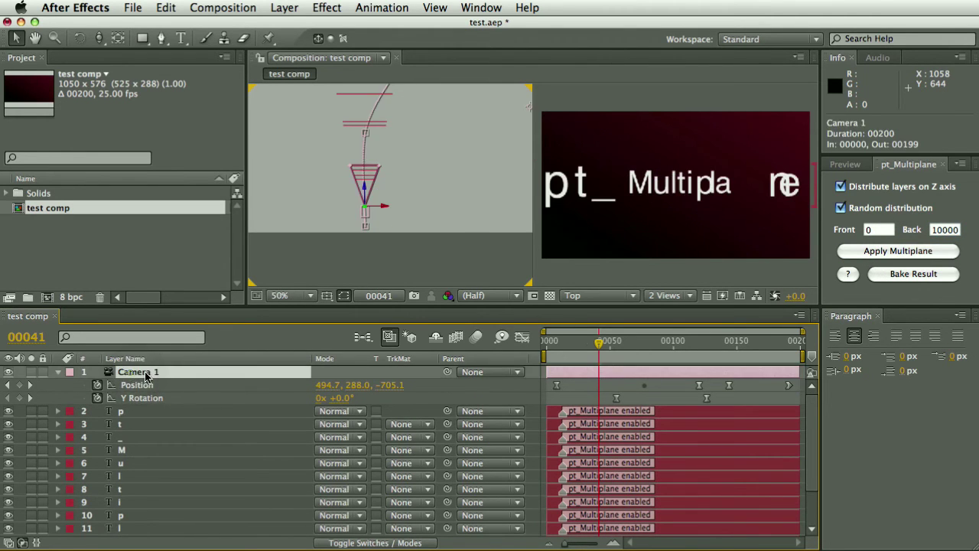
# Scrub through Camera 1's animation up to frame 129 and examine how it passes the randomly spaced letters
pyautogui.moveTo(557, 341); pyautogui.dragTo(589, 343)
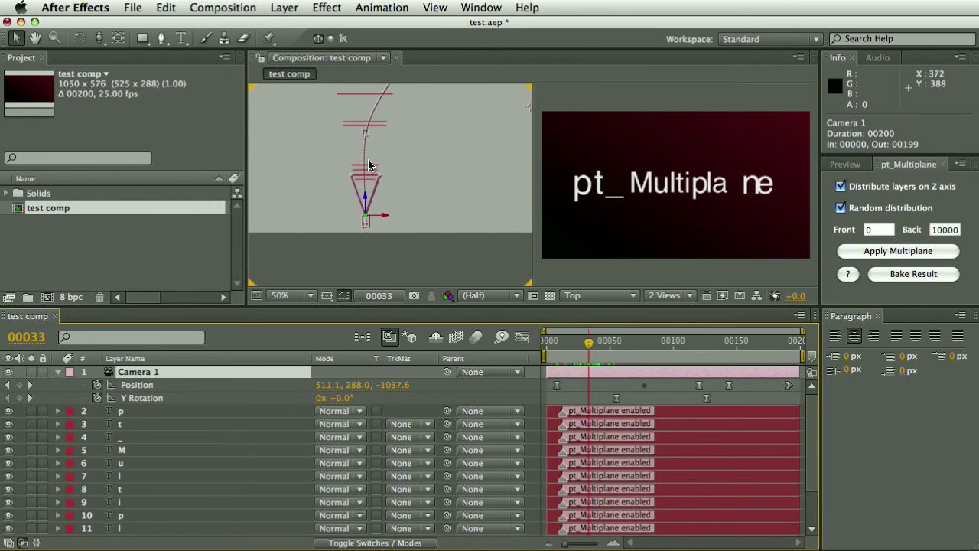
pyautogui.moveTo(369, 165)
pyautogui.mouseDown()
pyautogui.moveTo(360, 157)
pyautogui.moveTo(378, 149)
pyautogui.mouseUp()
pyautogui.moveTo(570, 342); pyautogui.dragTo(705, 397)
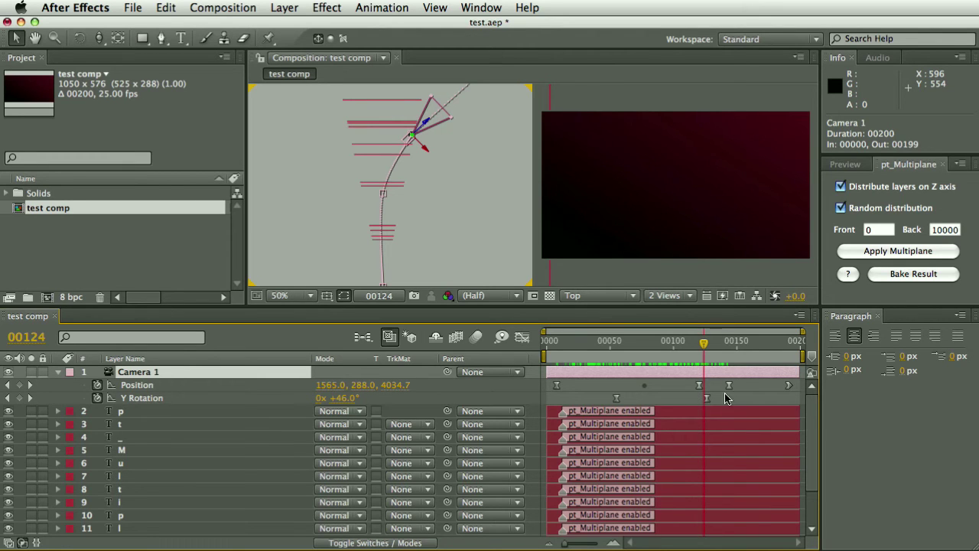
pyautogui.moveTo(705, 352)
pyautogui.mouseDown()
pyautogui.moveTo(655, 344)
pyautogui.moveTo(700, 345)
pyautogui.moveTo(711, 357)
pyautogui.mouseUp()
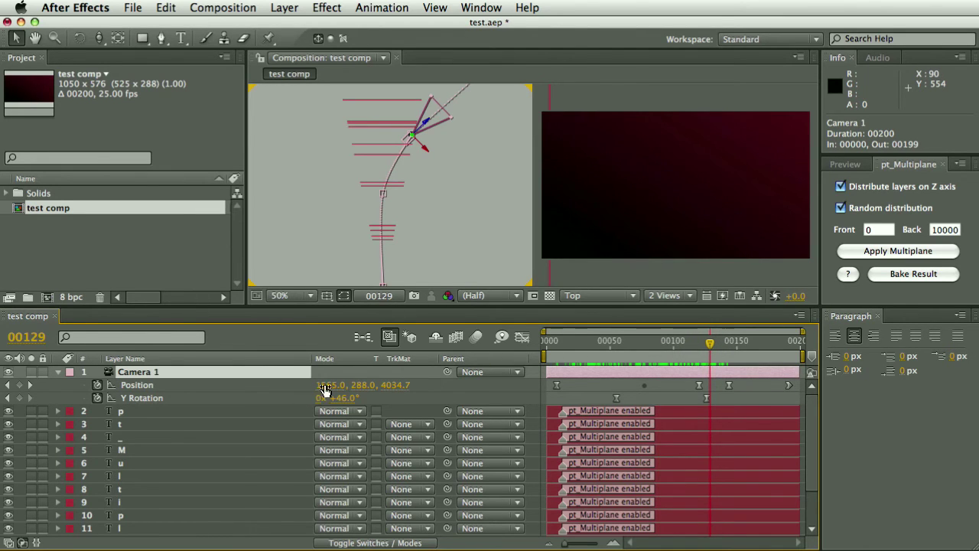
pyautogui.moveTo(709, 330); pyautogui.dragTo(710, 370)
# Create a new composition named Comp 1 with the PAL D1/DV Widescreen Square Pixel preset, lasting 250 frames
pyautogui.click(212, 6)
pyautogui.click(222, 24)
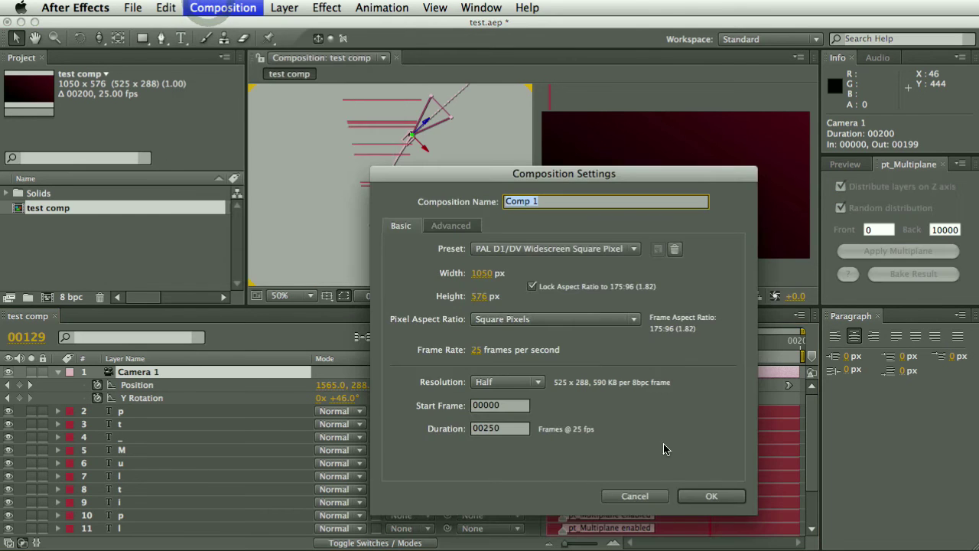
pyautogui.click(712, 497)
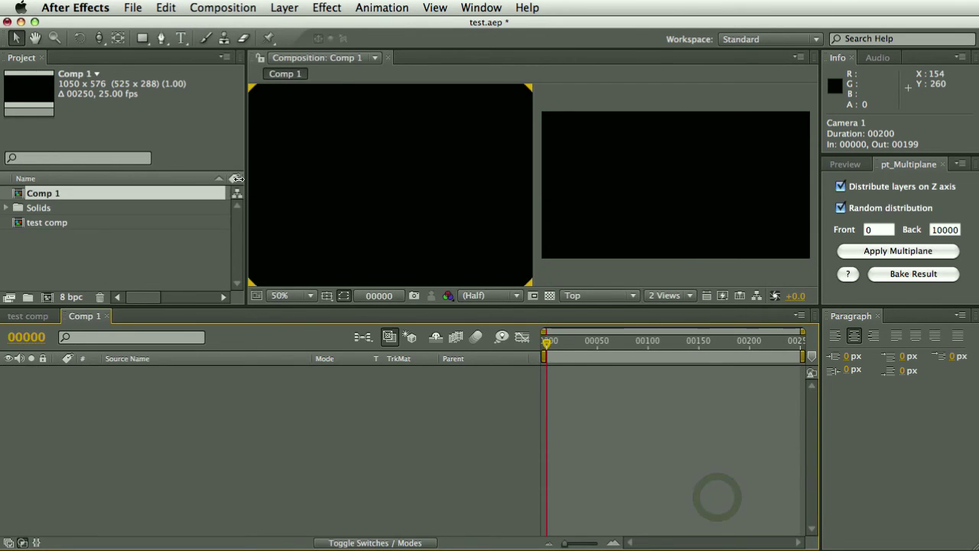
# Add the text layer "from aescripts.com" to Comp 1 and center it in the frame
pyautogui.click(180, 38)
pyautogui.click(568, 182)
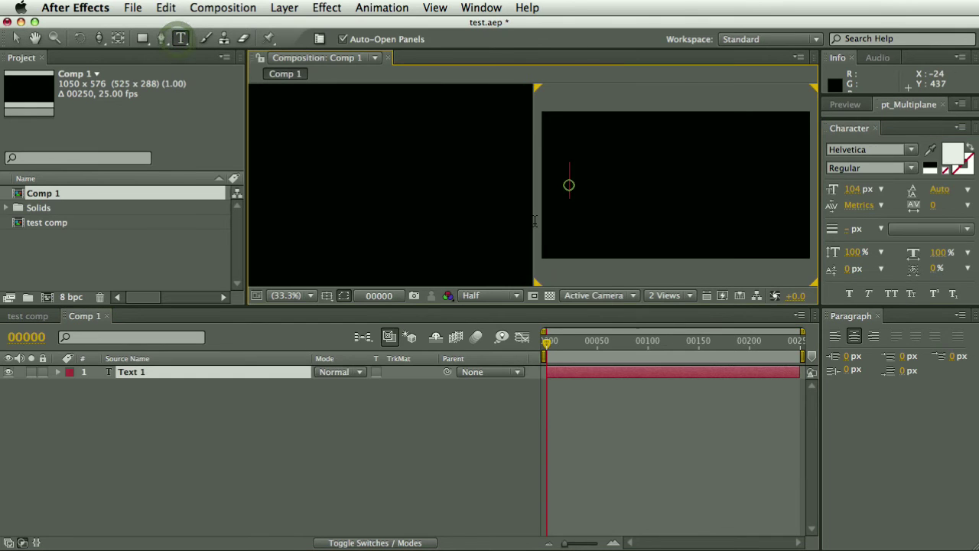
pyautogui.write('from ae')
pyautogui.write('c')
pyautogui.press('BackSpace')
pyautogui.write('scripts.com')
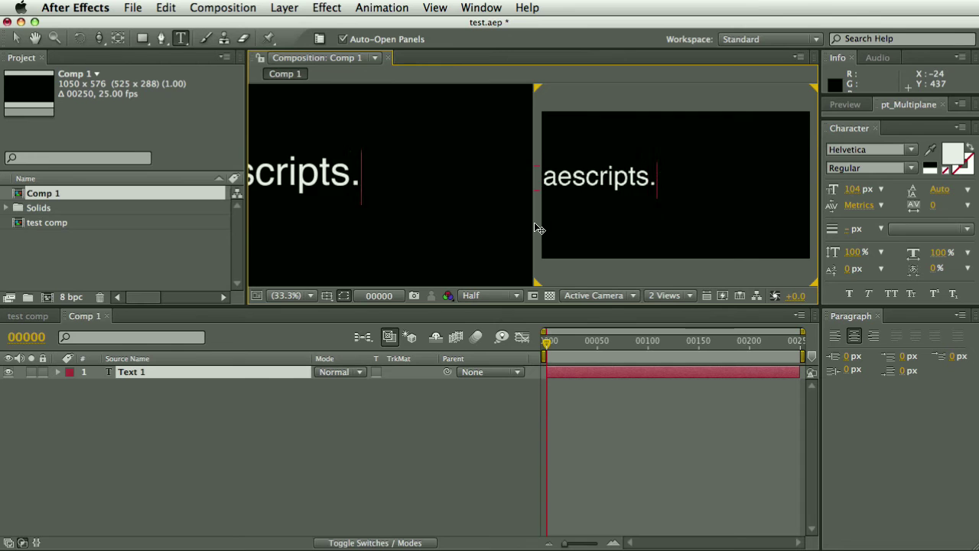
pyautogui.click(665, 322)
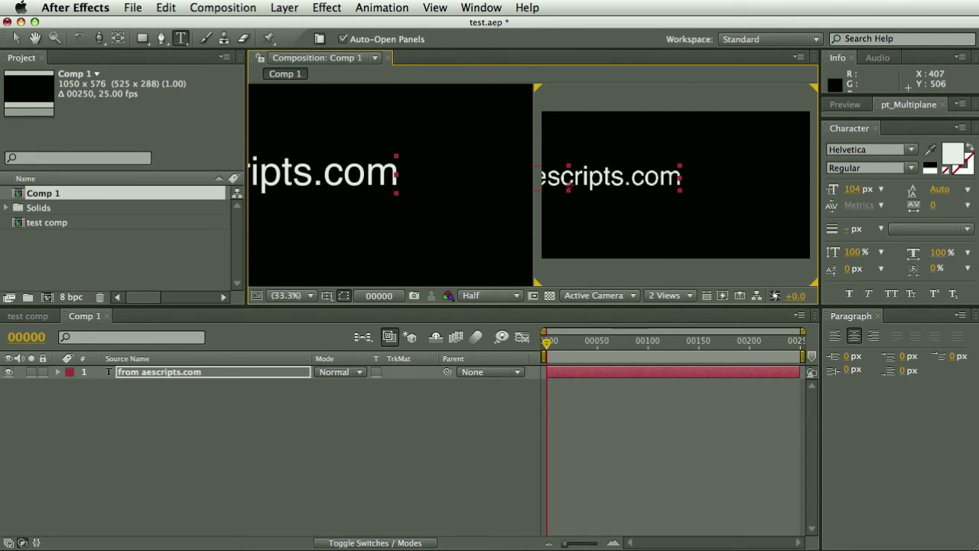
pyautogui.press('v')
pyautogui.moveTo(634, 176); pyautogui.dragTo(738, 180)
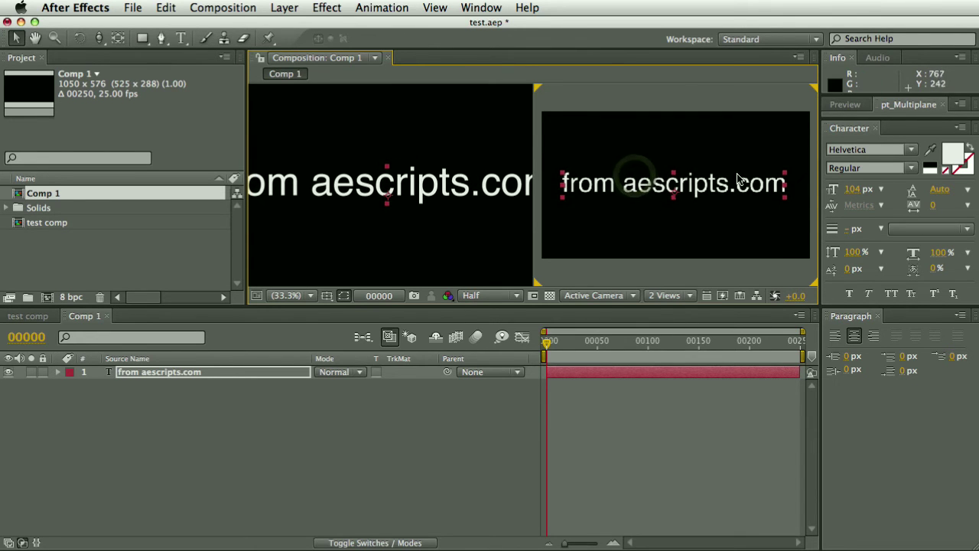
# Run the DecomposeText.jsx script on the "from aescripts.com" layer using the Preserve characters location method
pyautogui.click(134, 8)
pyautogui.moveTo(253, 436)
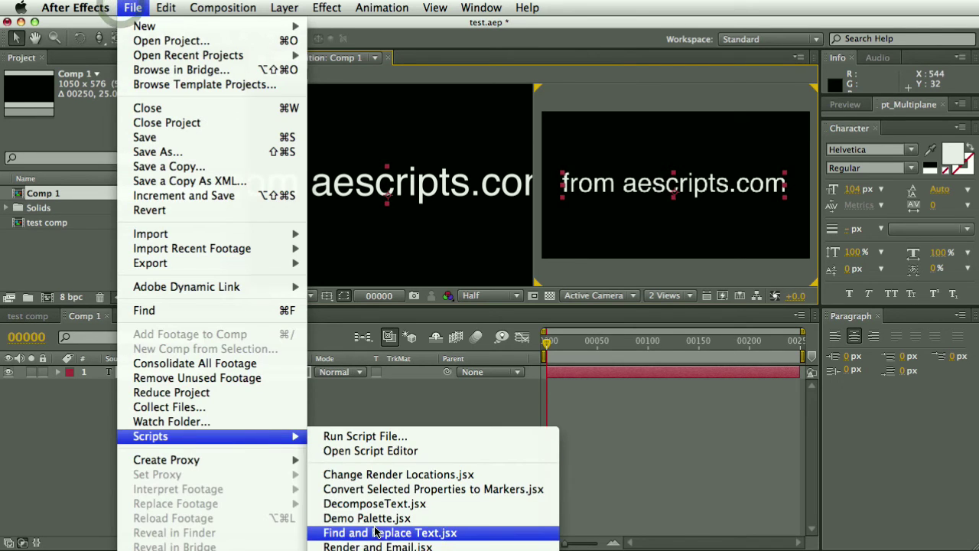
pyautogui.click(375, 504)
pyautogui.click(670, 407)
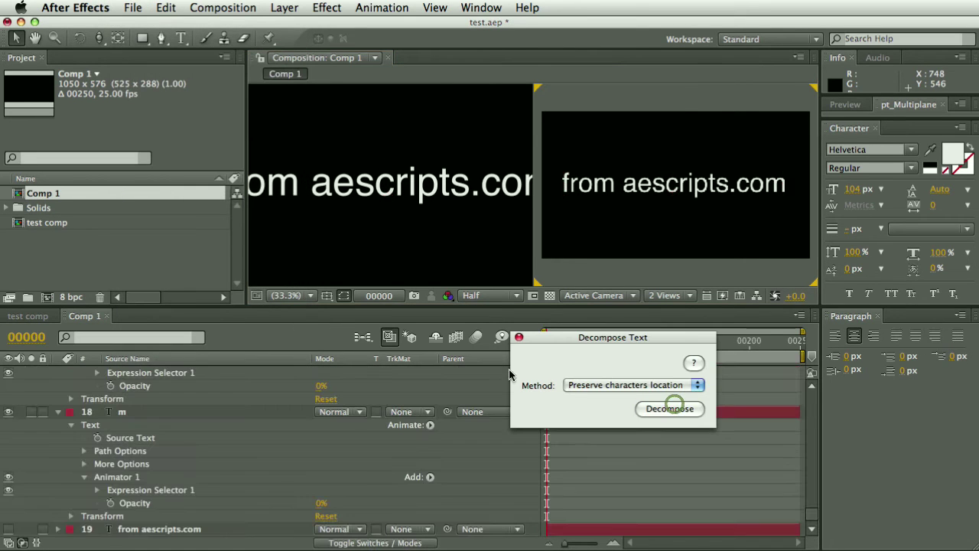
# Collapse the properties of all letter layers and delete the original "from aescripts.com" text layer
pyautogui.click(122, 412)
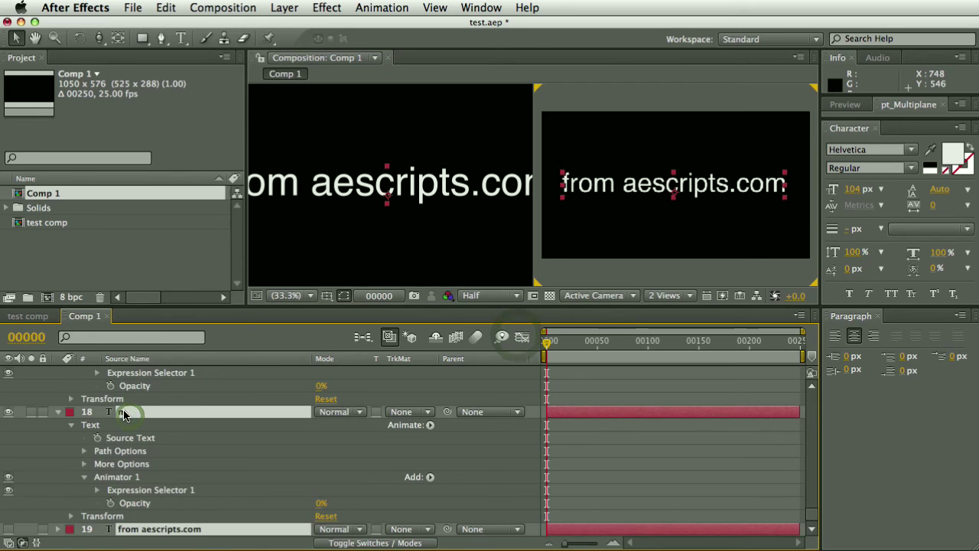
pyautogui.press('u')
pyautogui.press('u')
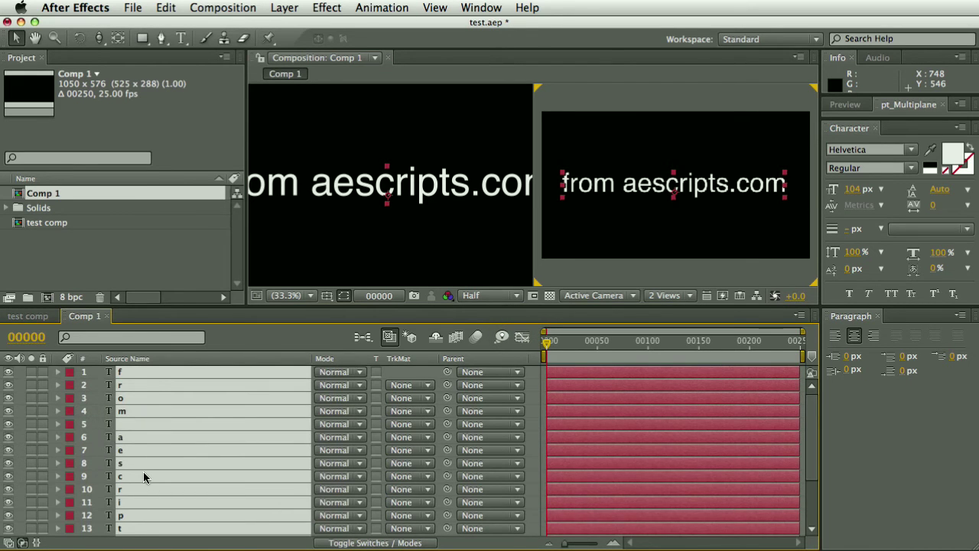
pyautogui.press('F2')
pyautogui.scroll(-6, 149, 489)
pyautogui.click(149, 530)
# Apply Multiplane to Comp 1's letters with random distribution off, spreading them on the Z axis from 0 to 10000
pyautogui.scroll(1, 285, 390)
pyautogui.click(874, 127)
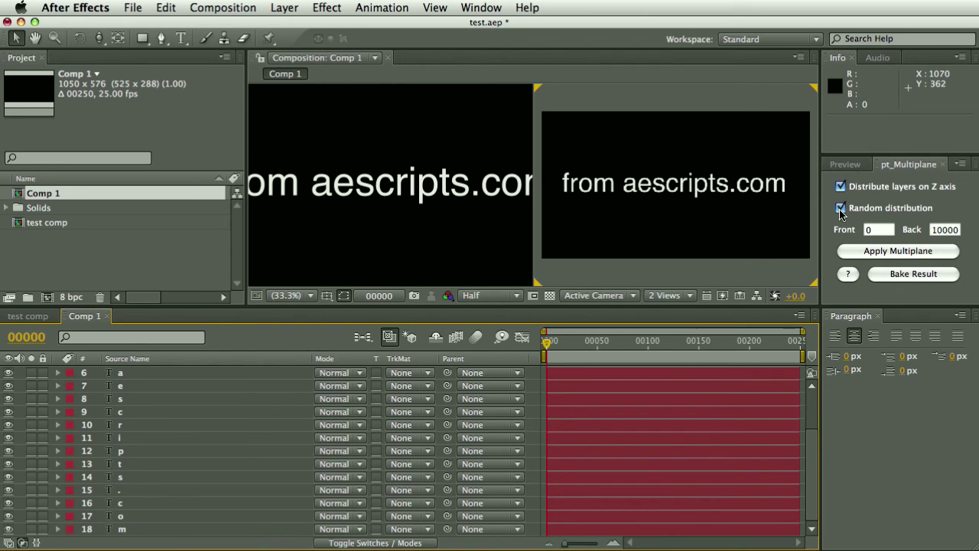
pyautogui.click(901, 253)
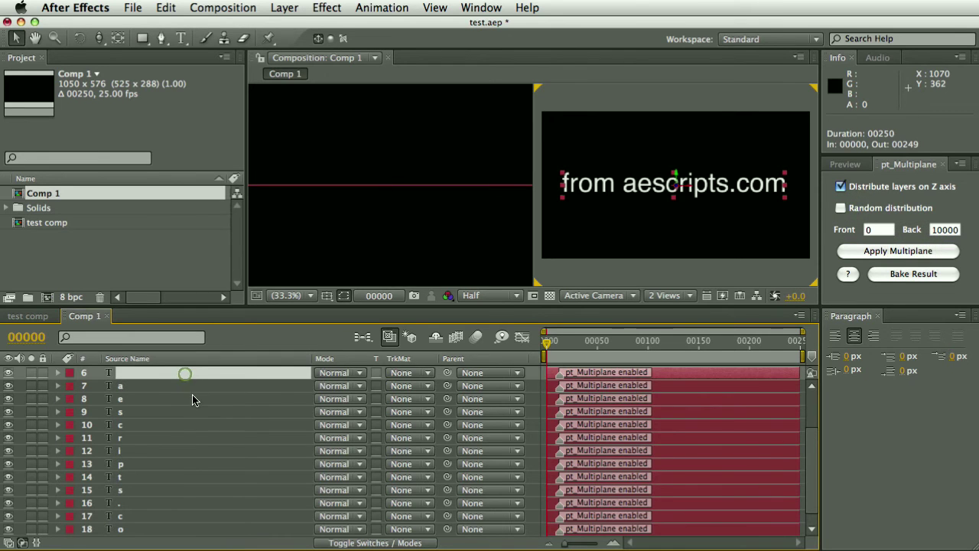
# Move Comp 1's camera with the camera tools to test the letters' depth, and reset its Position
pyautogui.press('c')
pyautogui.press('c')
pyautogui.press('c')
pyautogui.moveTo(710, 265); pyautogui.dragTo(454, 273)
pyautogui.scroll(-8, 376, 212)
pyautogui.moveTo(566, 341); pyautogui.dragTo(356, 342)
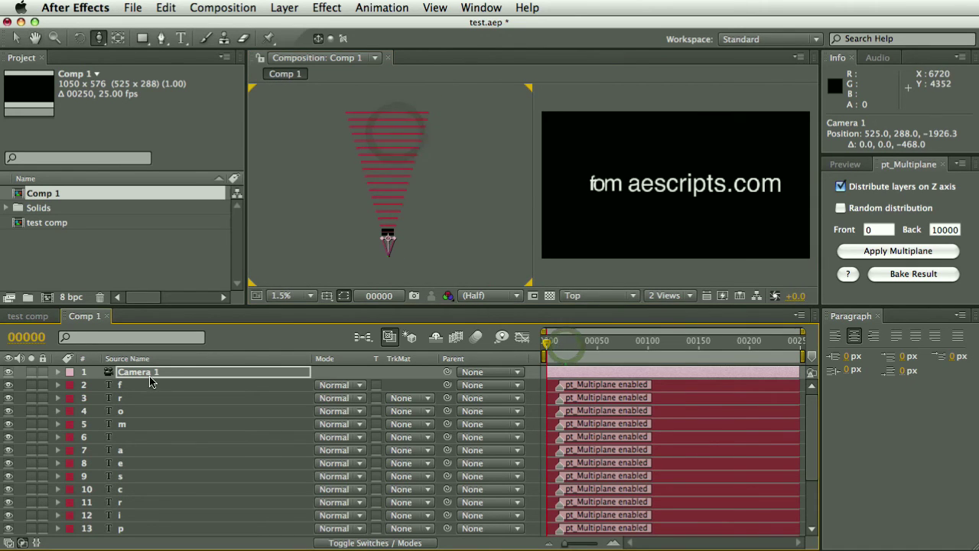
pyautogui.press('p')
pyautogui.rightClick(116, 385)
pyautogui.click(173, 486)
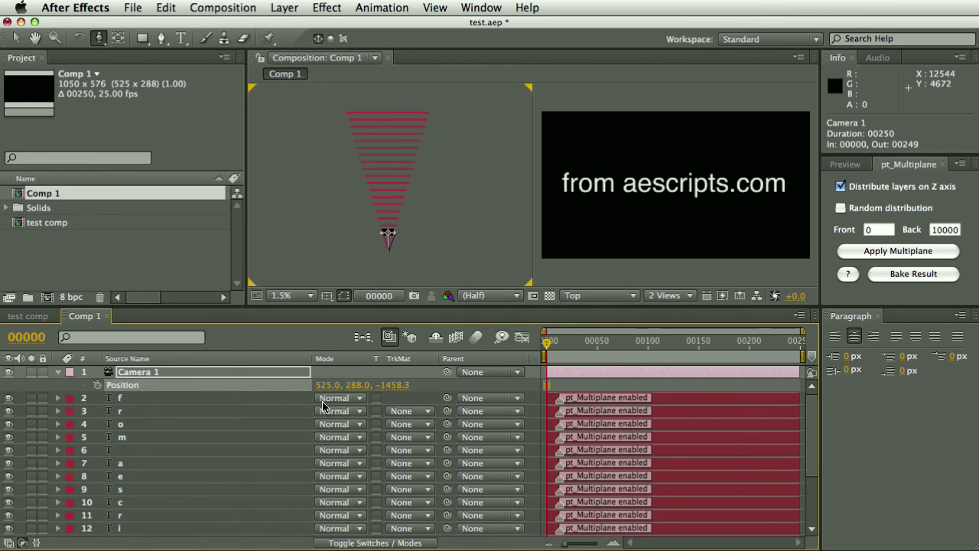
# Set test comp's current time to frame 134 and place Comp 1 at the top of its layer stack
pyautogui.click(46, 224)
pyautogui.doubleClick(46, 223)
pyautogui.moveTo(579, 350); pyautogui.dragTo(715, 356)
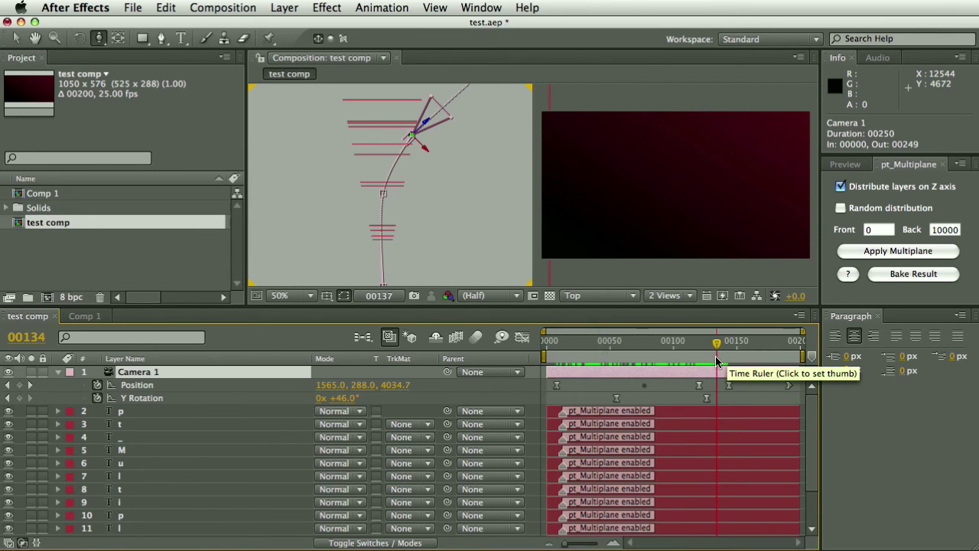
pyautogui.doubleClick(42, 194)
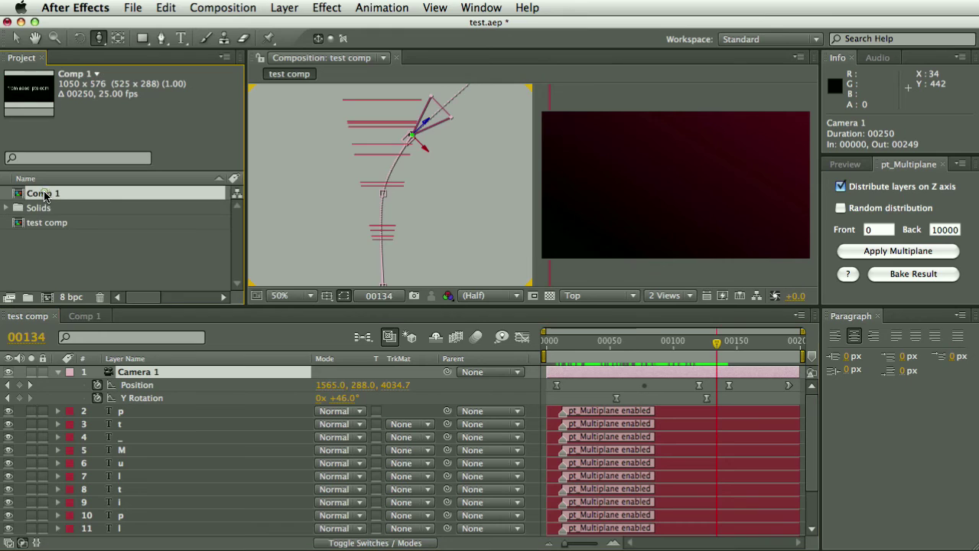
pyautogui.click(136, 371)
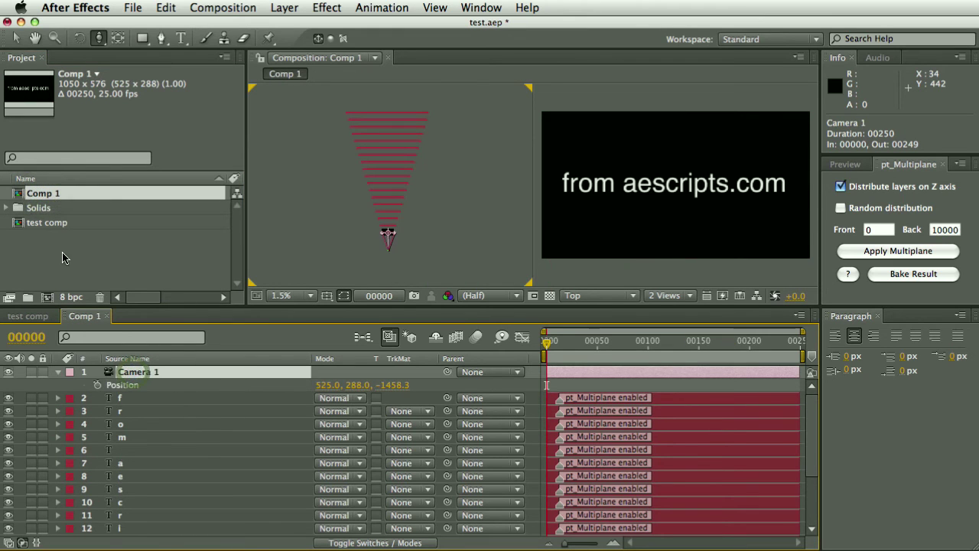
pyautogui.doubleClick(47, 222)
pyautogui.moveTo(42, 194); pyautogui.dragTo(140, 375)
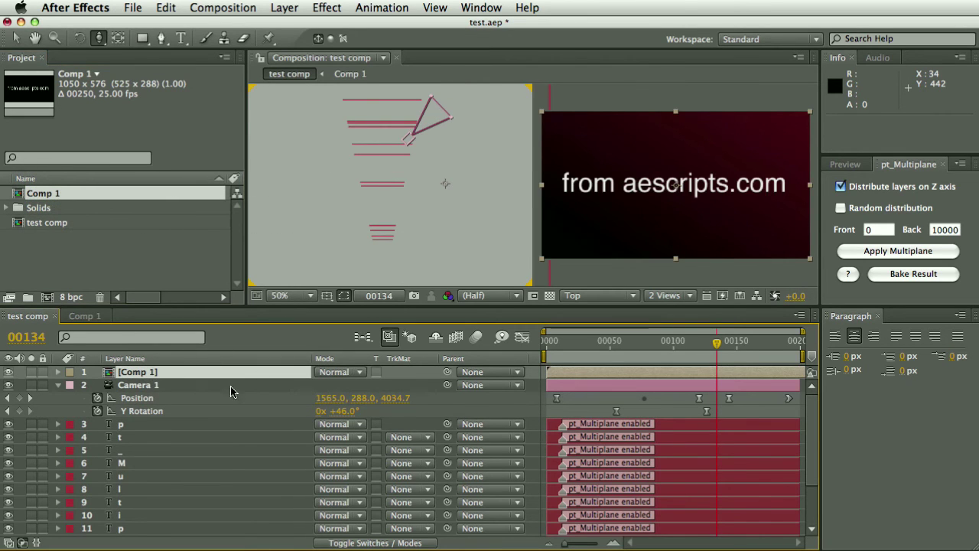
# Make the nested Comp 1 layer 3D and enable Collapse Transformations for it in test comp
pyautogui.press('F4')
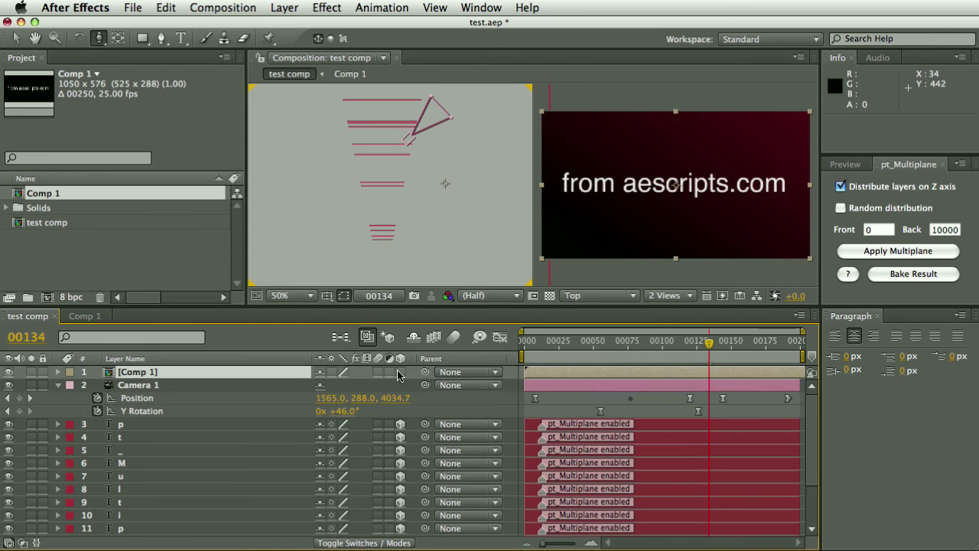
pyautogui.click(399, 373)
pyautogui.click(331, 373)
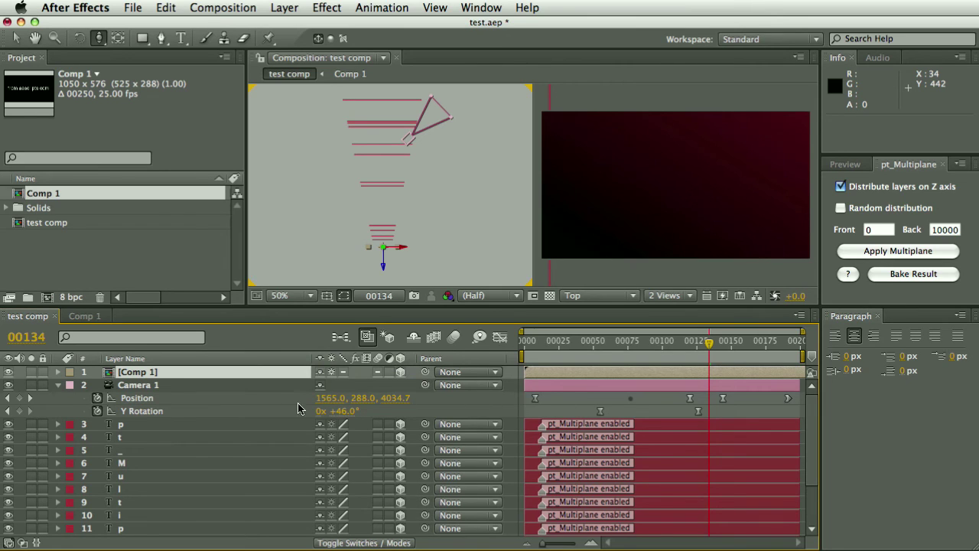
# Check Camera 1's Auto-Orientation setting in test comp without changing it
pyautogui.click(126, 385)
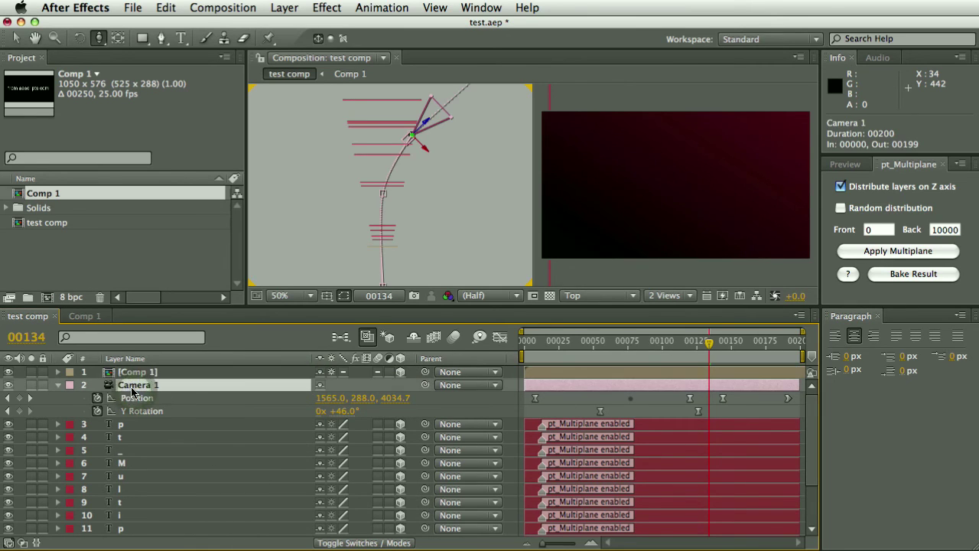
pyautogui.click(142, 373)
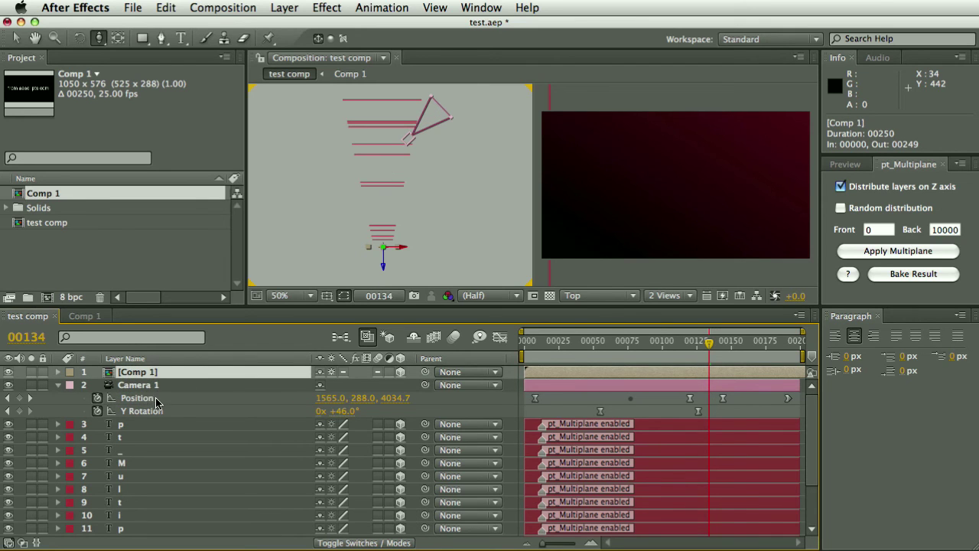
pyautogui.click(142, 387)
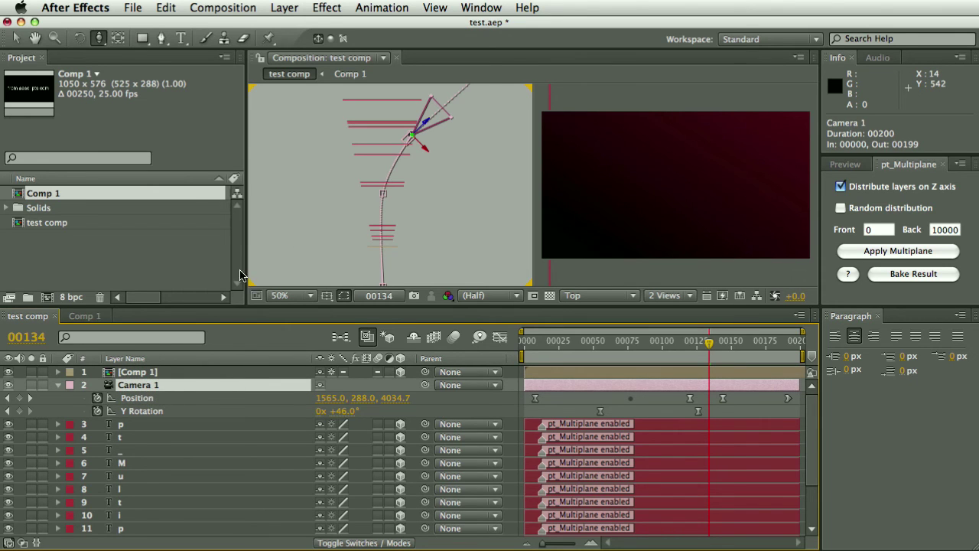
pyautogui.click(283, 8)
pyautogui.moveTo(410, 168)
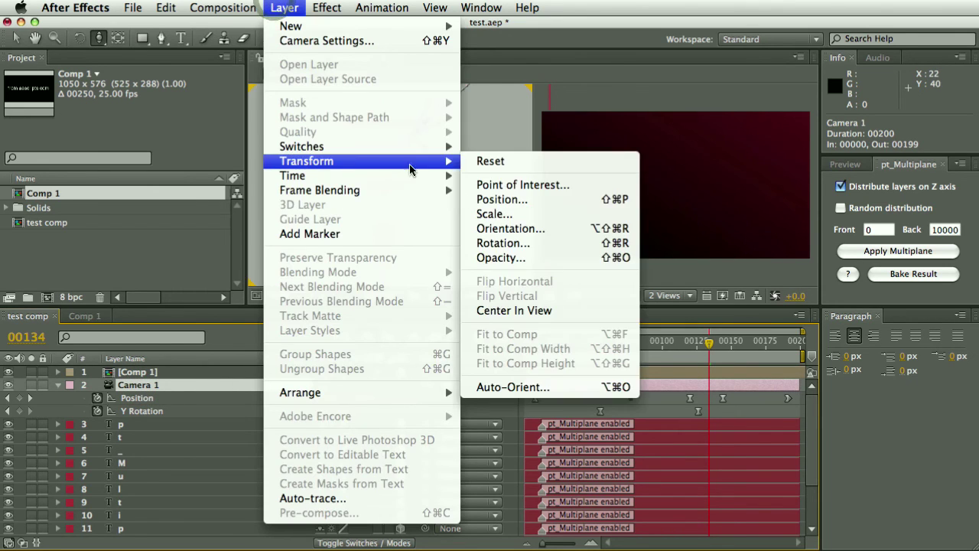
pyautogui.click(512, 386)
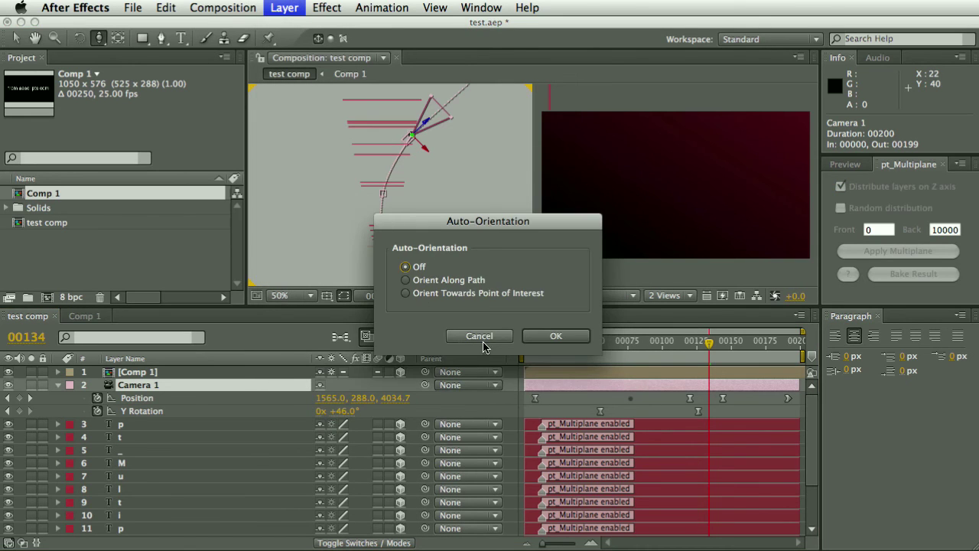
pyautogui.click(480, 336)
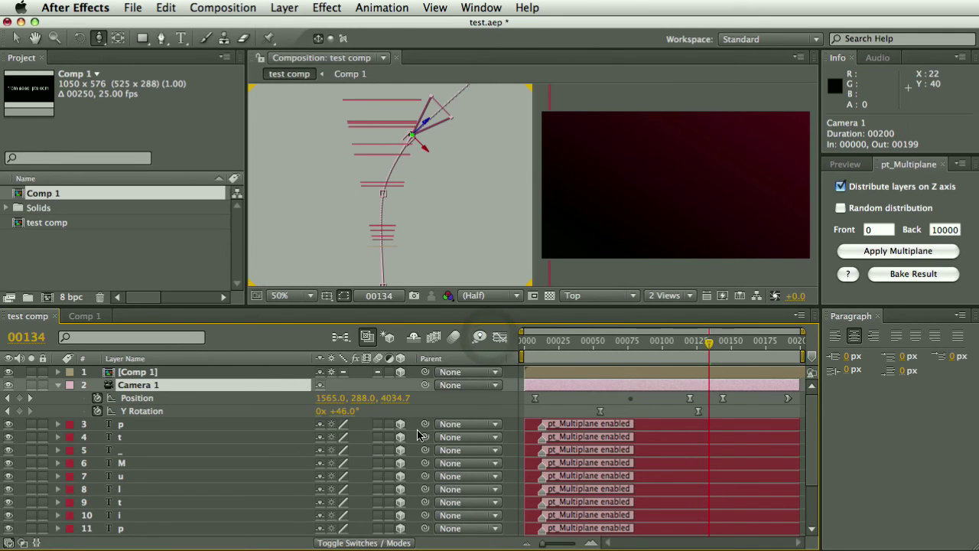
# Copy Camera 1's Position and Y Rotation keyframes just before frame 134 and paste them onto the nested Comp 1 layer at frame 134
pyautogui.moveTo(671, 390); pyautogui.dragTo(705, 417)
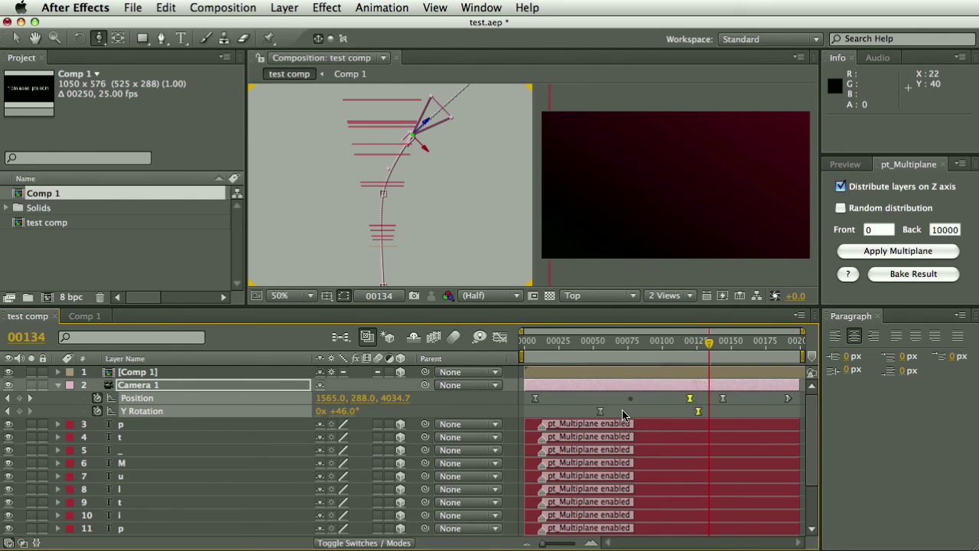
pyautogui.press('cmd+c')
pyautogui.press('super+c')
pyautogui.click(156, 373)
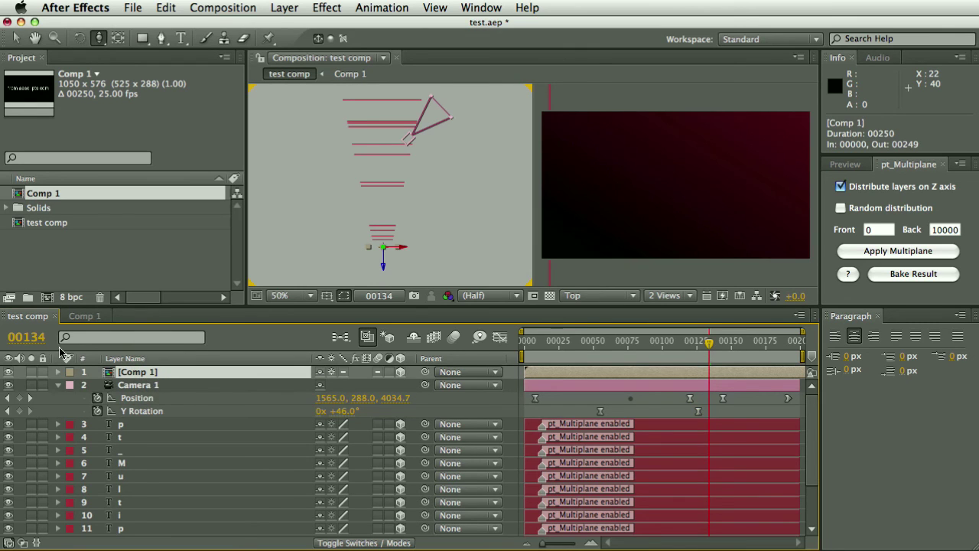
pyautogui.click(57, 372)
pyautogui.click(69, 387)
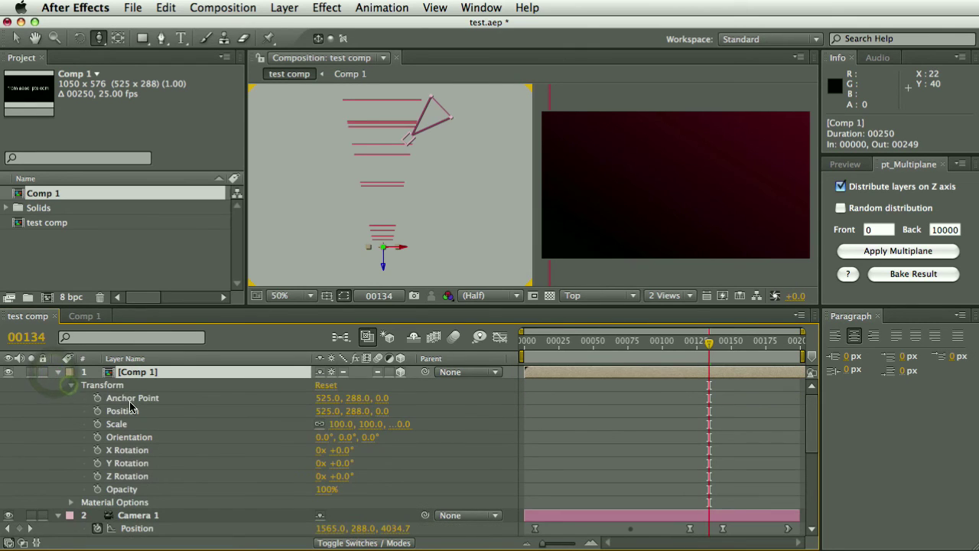
pyautogui.click(166, 8)
pyautogui.click(206, 123)
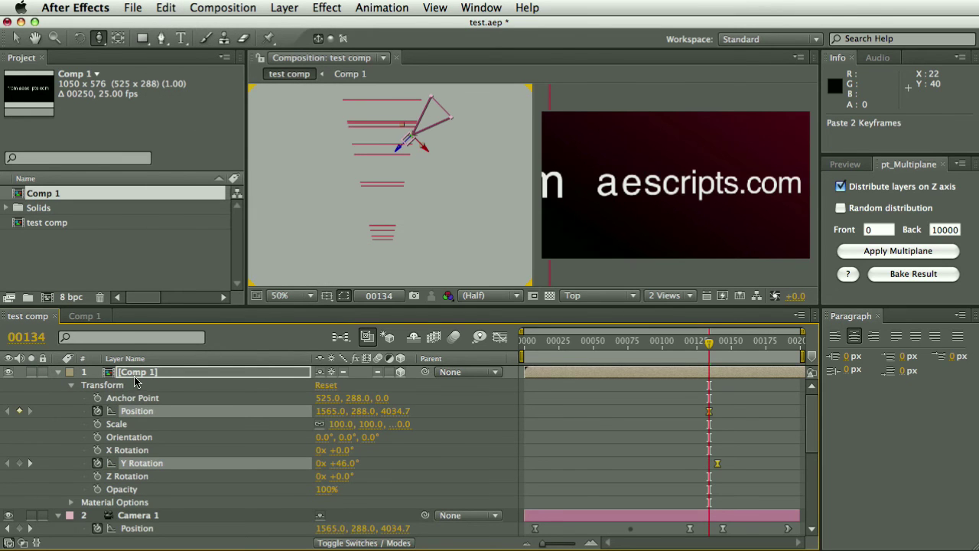
# Show Comp 1's Anchor Point and Camera 1's Zoom, and set the Anchor Point's Z value to the negative of the Zoom, -1458.3
pyautogui.press('u')
pyautogui.click(133, 399)
pyautogui.press('a')
pyautogui.press('a')
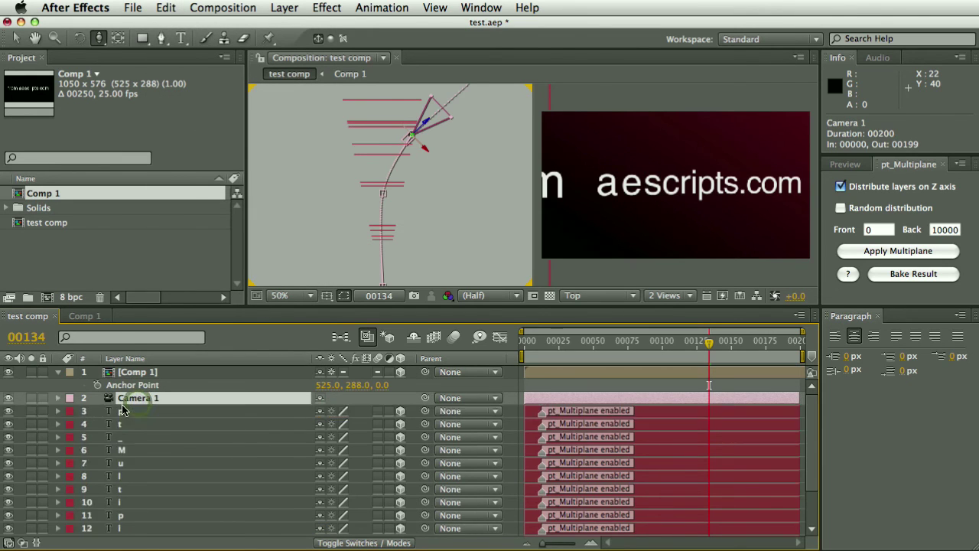
pyautogui.click(137, 373)
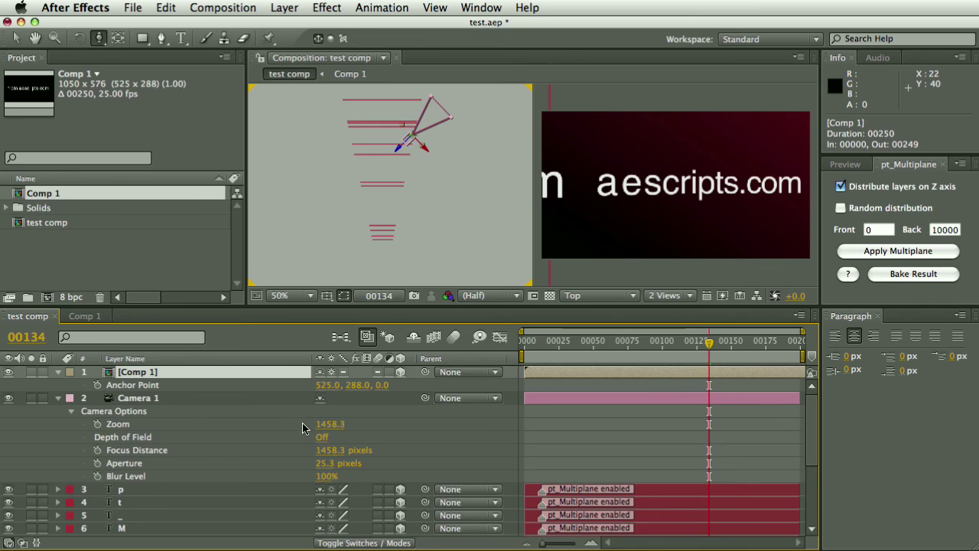
pyautogui.click(324, 426)
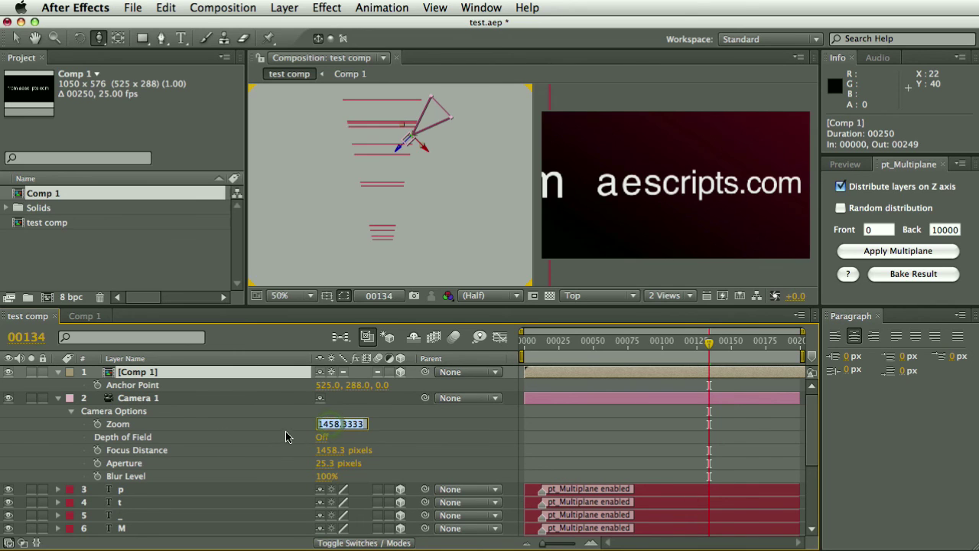
pyautogui.click(285, 437)
pyautogui.click(382, 386)
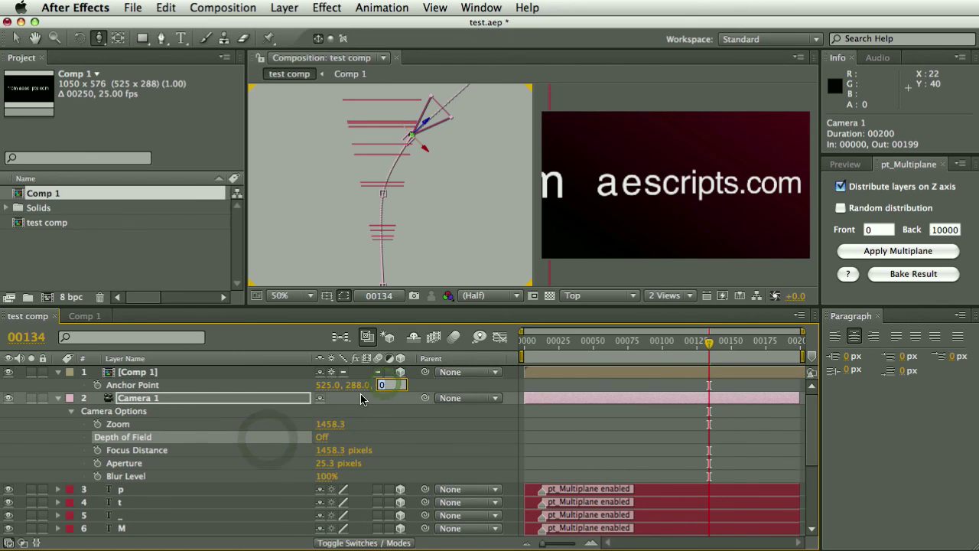
pyautogui.write('-')
pyautogui.press('Return')
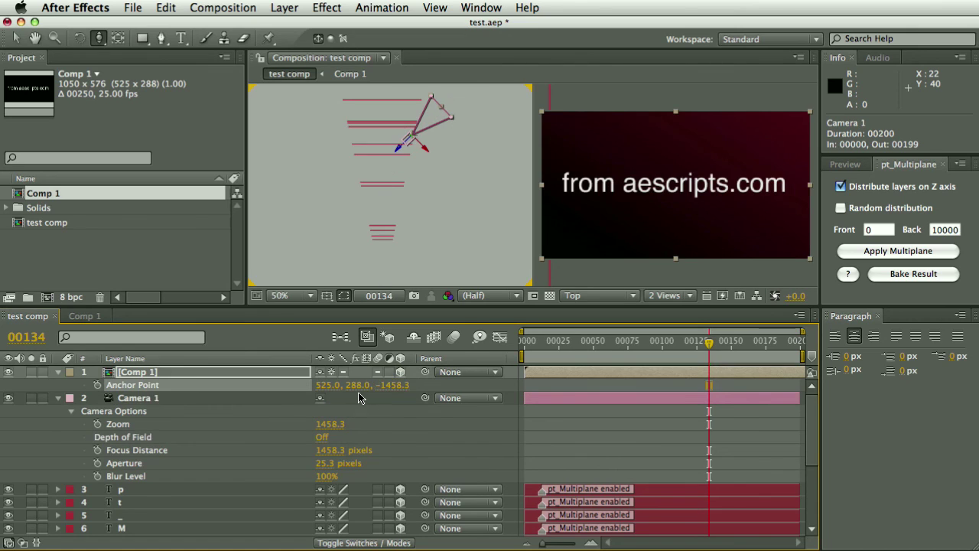
# Examine the nested Comp 1 layer's placement and orientation in front of the camera in a close-up of the Top view
pyautogui.click(140, 373)
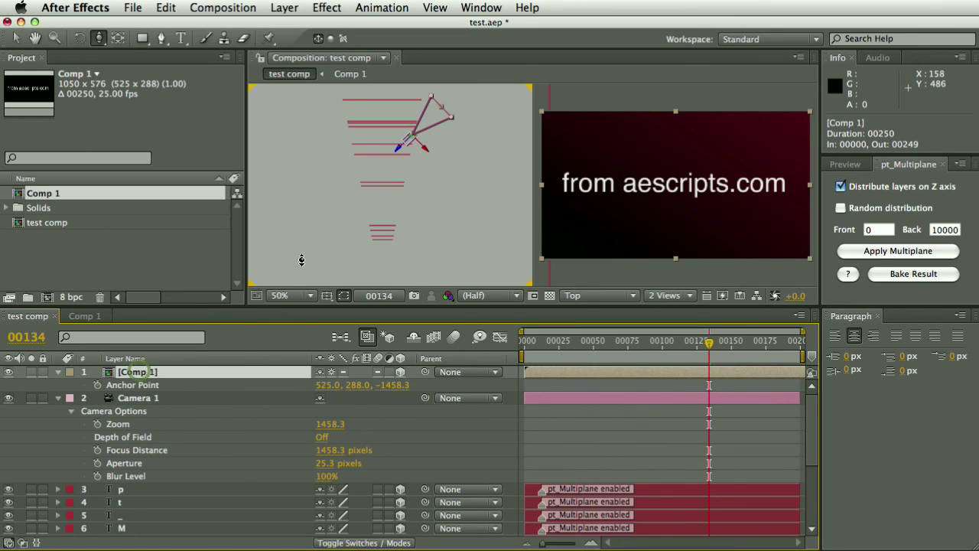
pyautogui.scroll(2, 328, 227)
pyautogui.press('h')
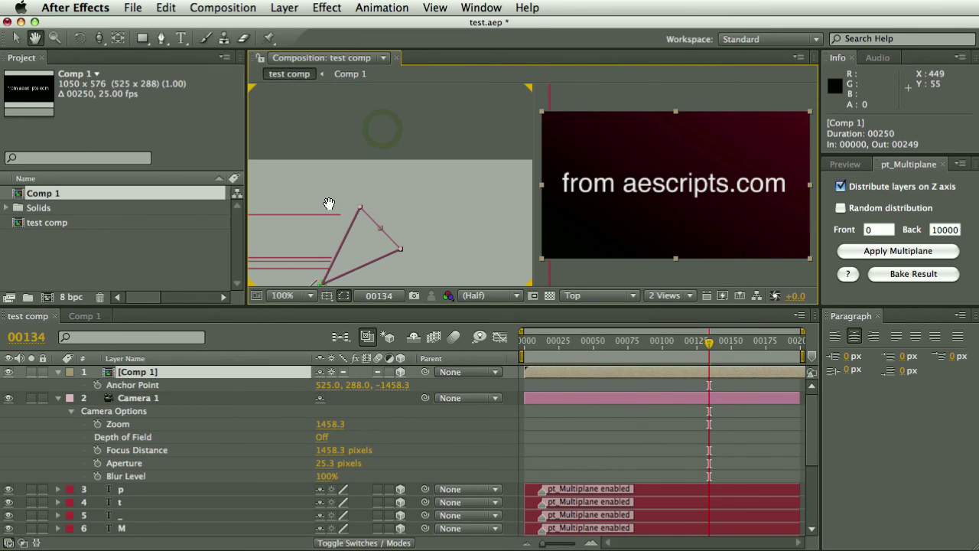
pyautogui.press('c')
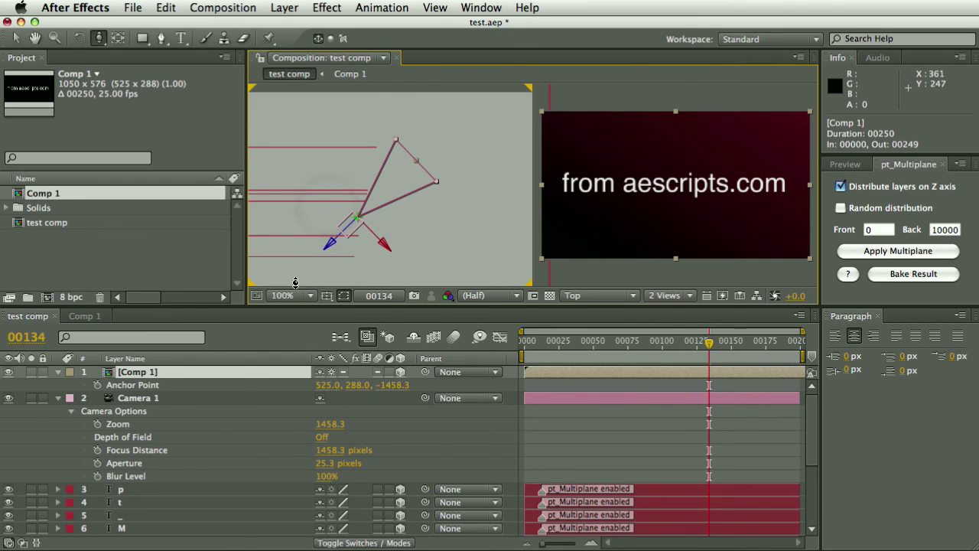
pyautogui.press('v')
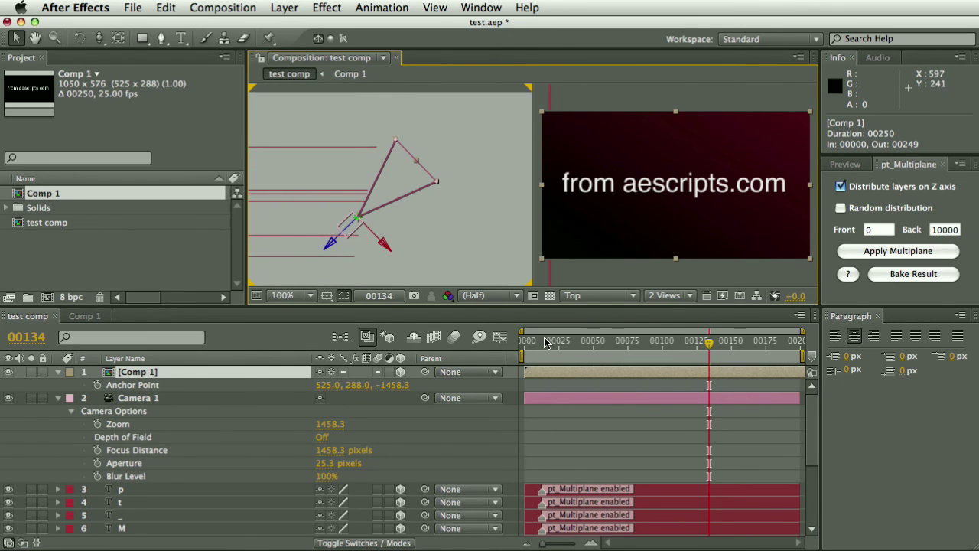
# Reveal Camera 1's keyframed properties and examine its whole motion path through the layers in the Top view
pyautogui.click(170, 400)
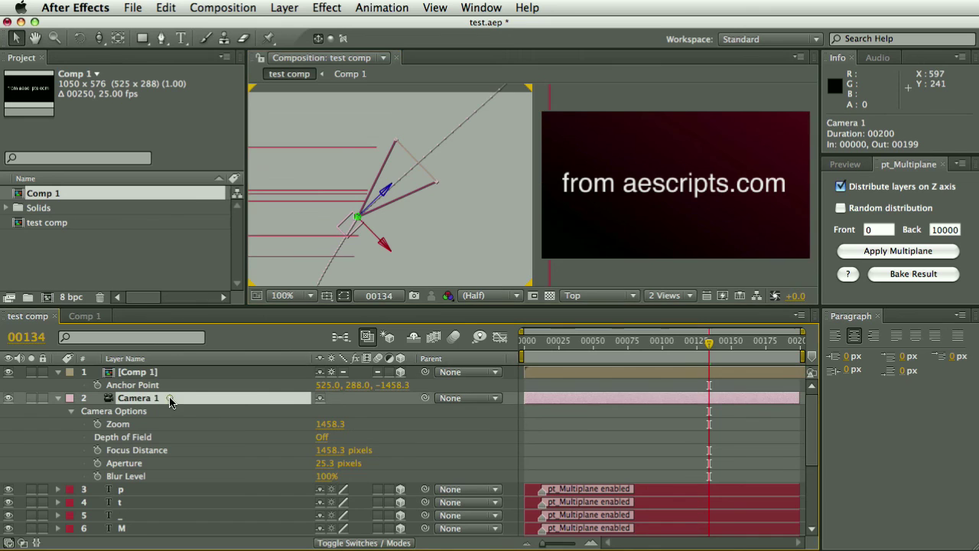
pyautogui.press('u')
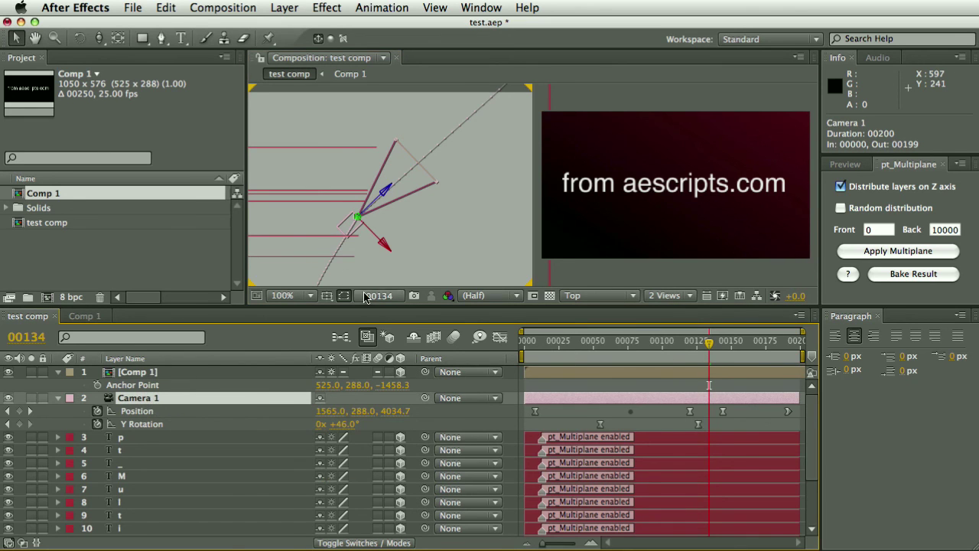
pyautogui.press('h')
pyautogui.moveTo(325, 208); pyautogui.dragTo(338, 171)
pyautogui.press('v')
pyautogui.press(',')
pyautogui.press(',')
pyautogui.press(',')
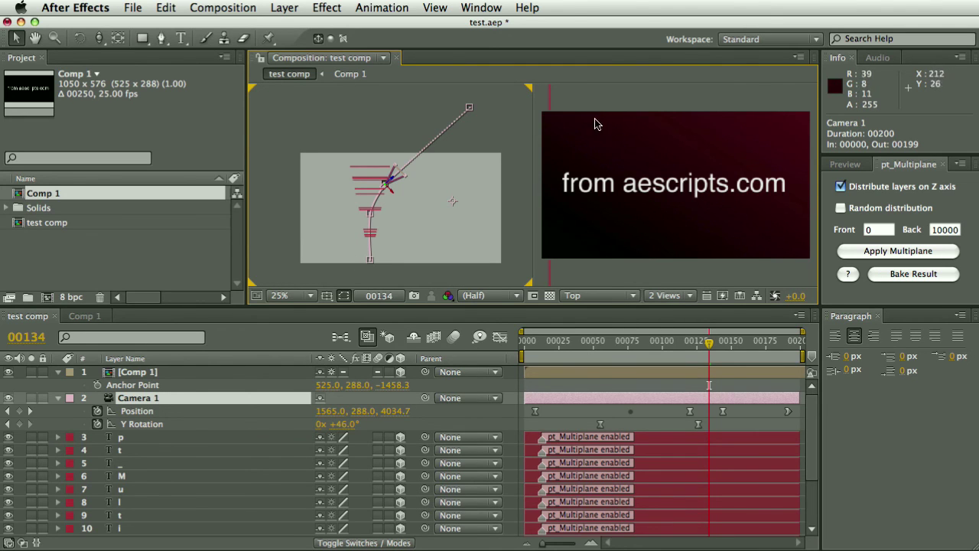
# Scrub test comp's time to frame 62 and trim the start of the nested Comp 1 layer to that frame
pyautogui.moveTo(711, 350); pyautogui.dragTo(706, 375)
pyautogui.moveTo(596, 356)
pyautogui.mouseDown()
pyautogui.moveTo(530, 356)
pyautogui.moveTo(623, 354)
pyautogui.moveTo(556, 355)
pyautogui.moveTo(558, 344)
pyautogui.moveTo(613, 362)
pyautogui.mouseUp()
pyautogui.click(134, 371)
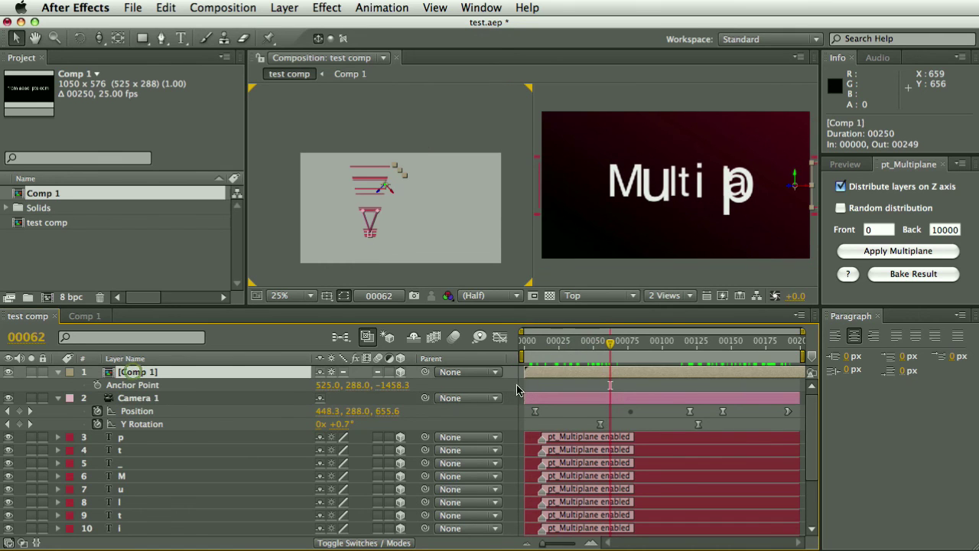
pyautogui.moveTo(524, 372); pyautogui.dragTo(561, 376)
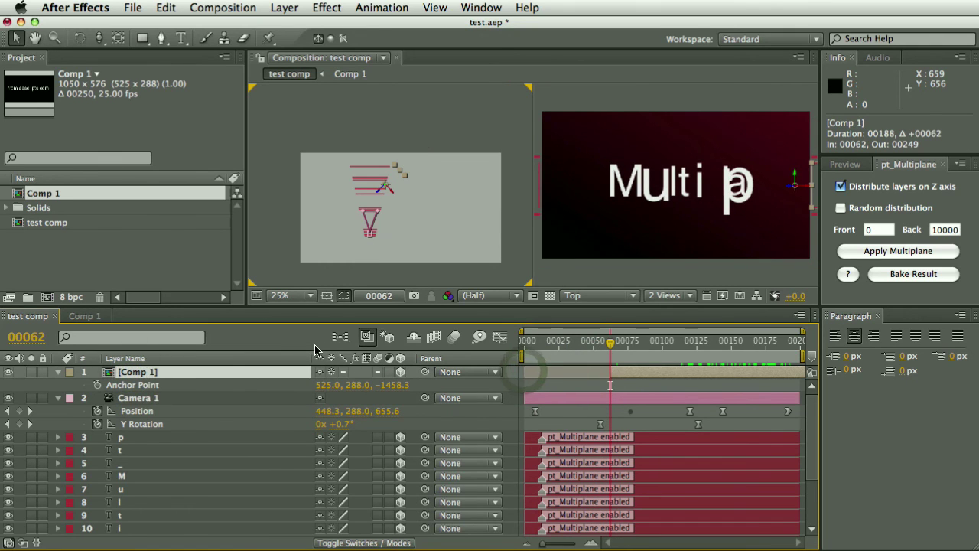